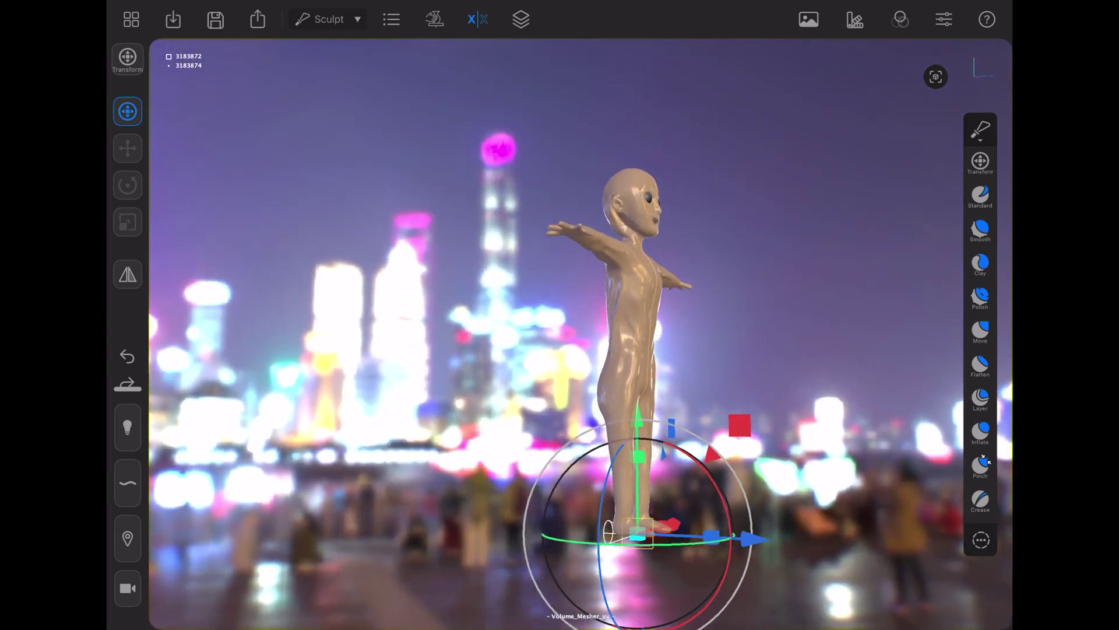
Step: Export the sculpted character by sending the current scene to Cinema 4D
{"action": "scroll", "coordinate": [574, 245], "scroll_direction": "up", "scroll_amount": 8}
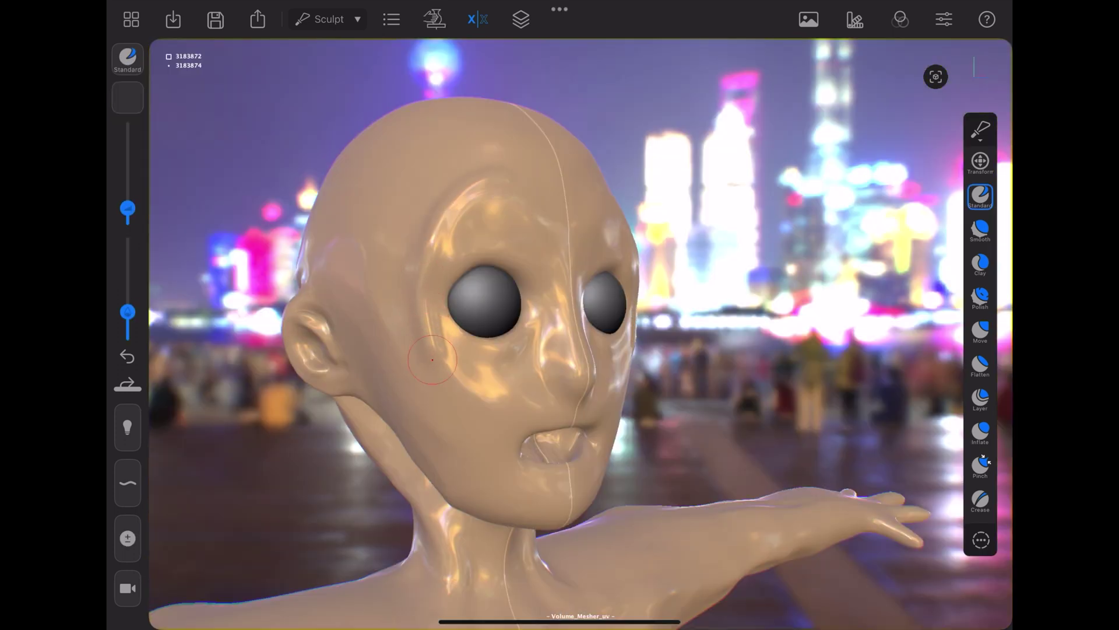
{"action": "left_click", "coordinate": [258, 20]}
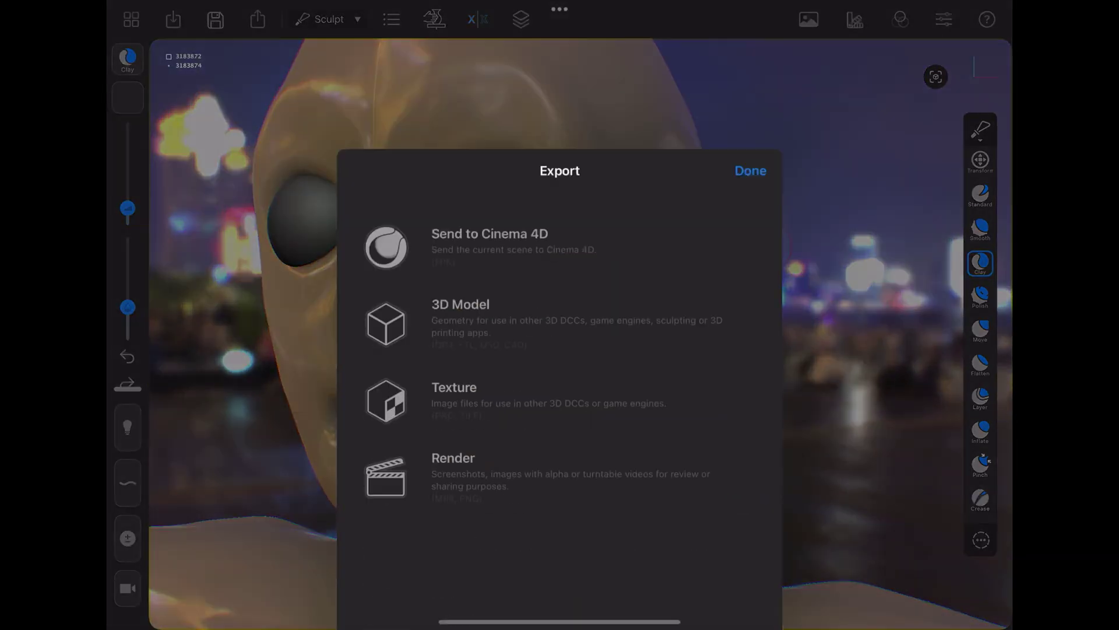
{"action": "left_click", "coordinate": [443, 236]}
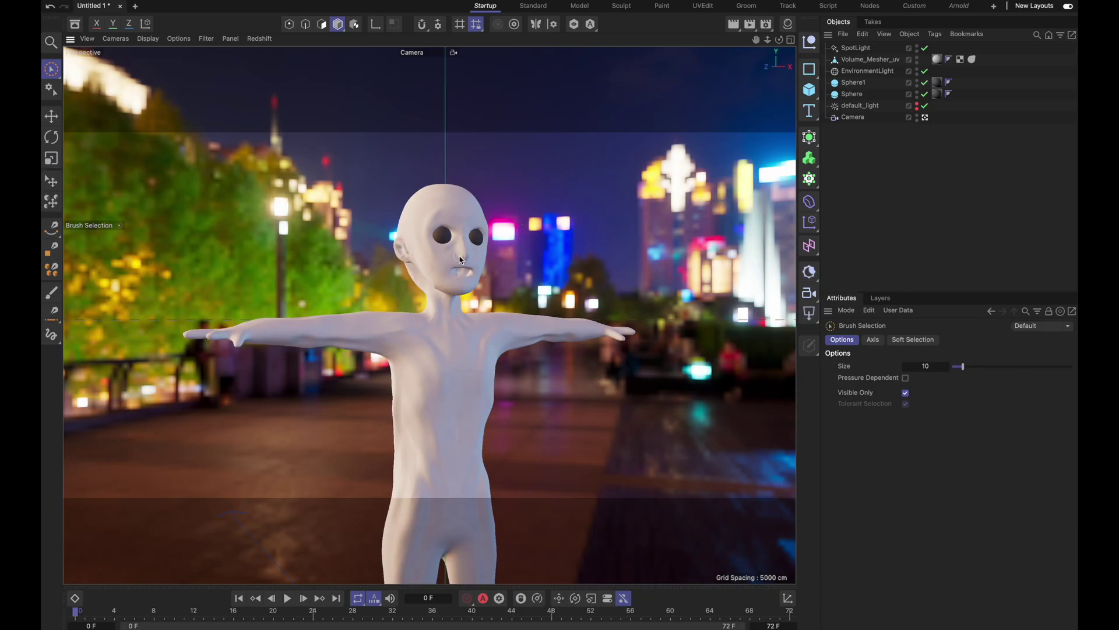
Step: Switch to Cinema 4D and set the imported character's viewport display to Constant Shading
{"action": "left_click_drag", "start_coordinate": [327, 265], "coordinate": [243, 268], "text": "alt"}
{"action": "left_click_drag", "start_coordinate": [471, 210], "coordinate": [118, 219], "text": "alt"}
{"action": "key", "text": "n"}
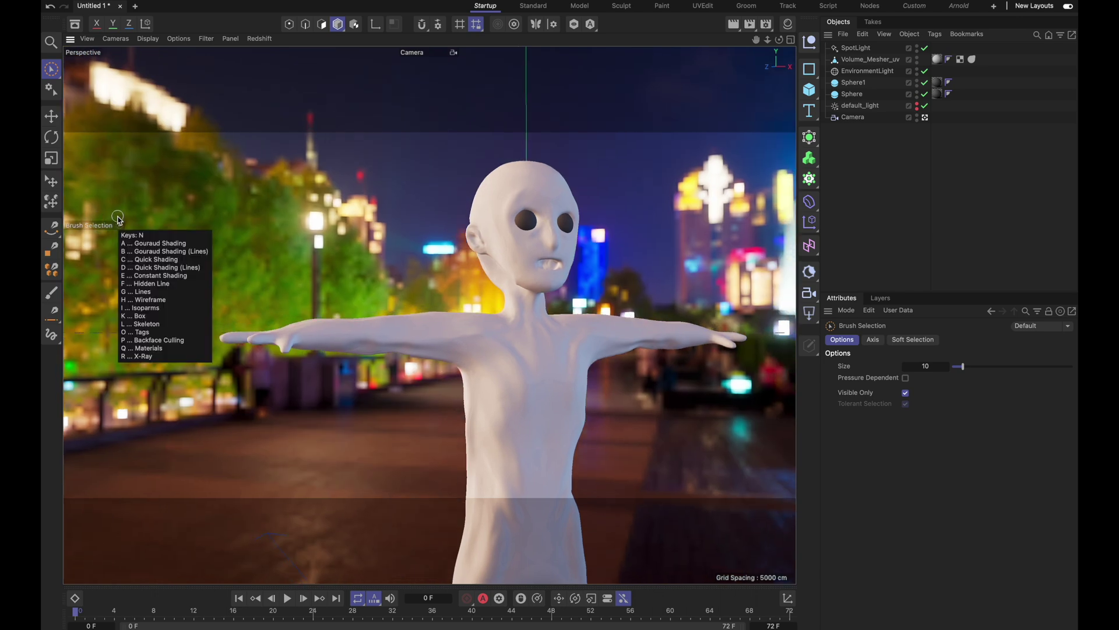
{"action": "key", "text": "e"}
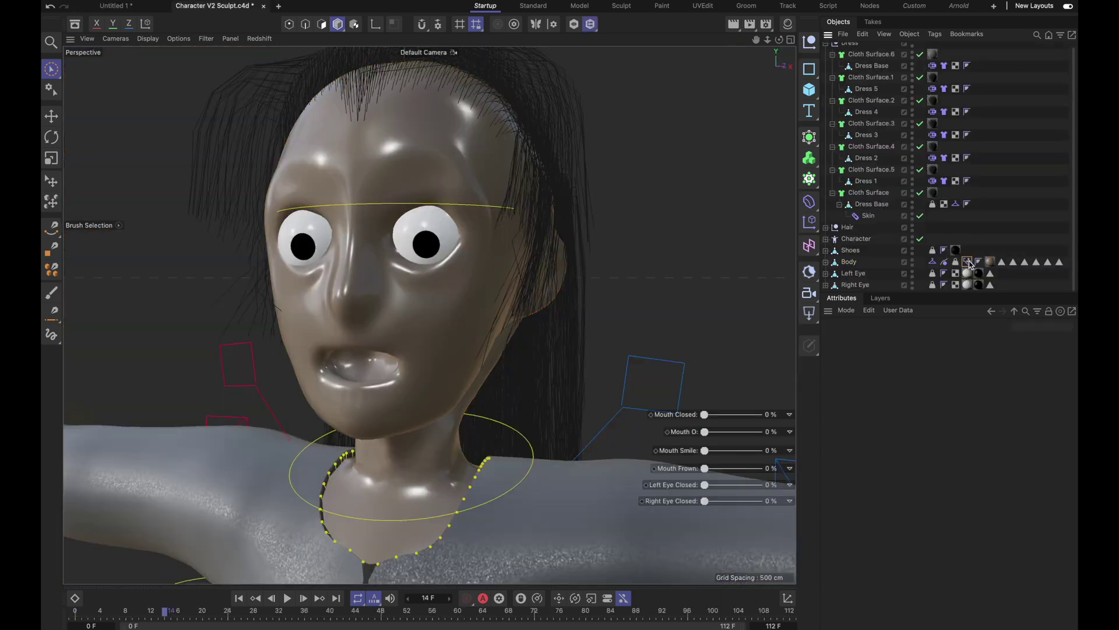
Step: Select the Body's Pose Morph tag and try out the mouth and eye morph sliders on the face
{"action": "left_click", "coordinate": [968, 262]}
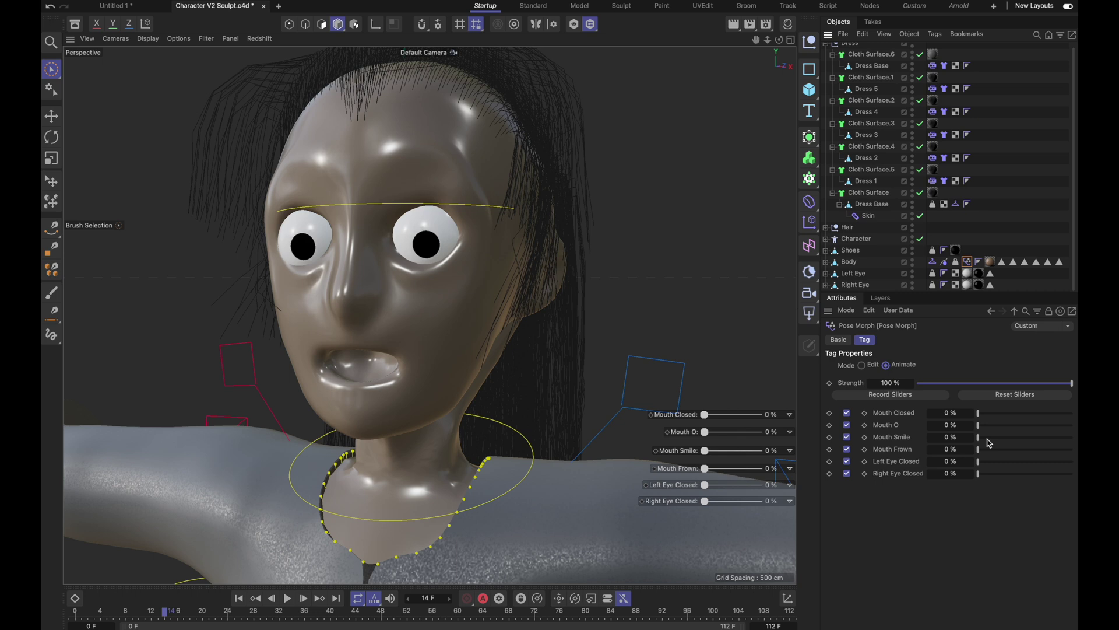
{"action": "left_click_drag", "start_coordinate": [984, 416], "coordinate": [884, 427]}
{"action": "left_click_drag", "start_coordinate": [739, 436], "coordinate": [708, 478]}
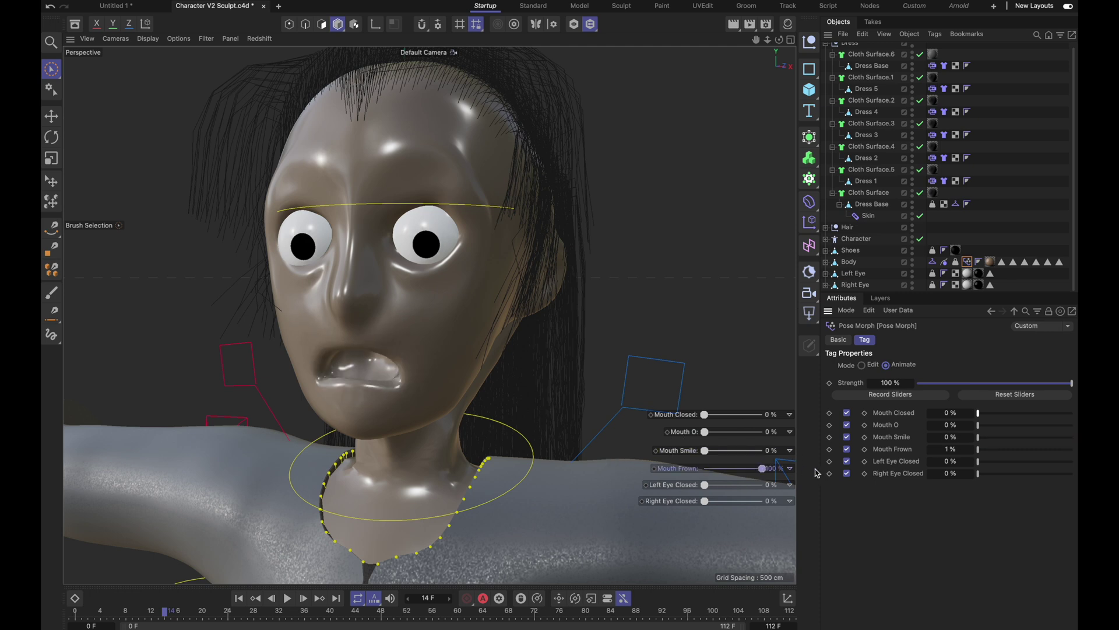
{"action": "left_click_drag", "start_coordinate": [708, 490], "coordinate": [556, 496]}
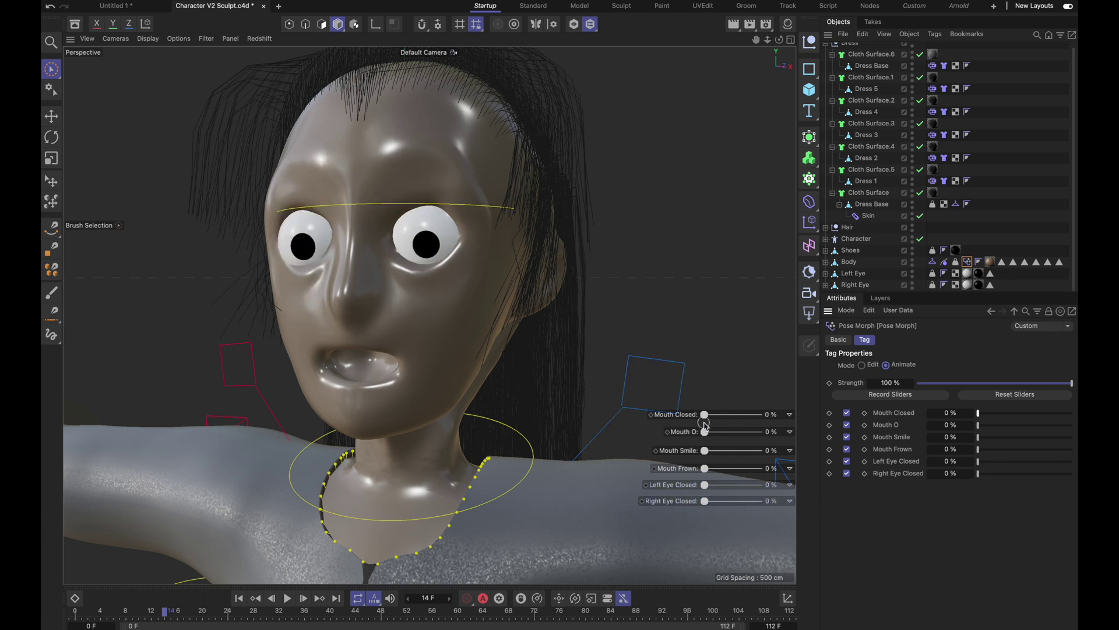
{"action": "left_click", "coordinate": [1004, 214]}
Step: Select the character's hair and expand the Hair group to look through its hair objects
{"action": "scroll", "coordinate": [617, 154], "scroll_direction": "down", "scroll_amount": 5}
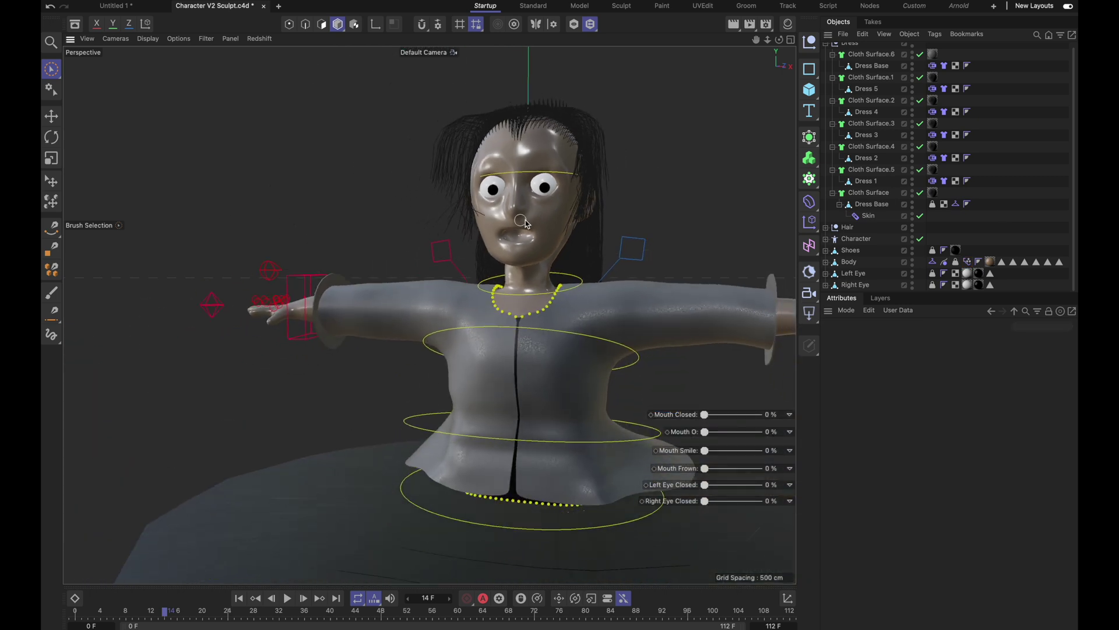
{"action": "scroll", "coordinate": [429, 315], "scroll_direction": "up", "scroll_amount": 5}
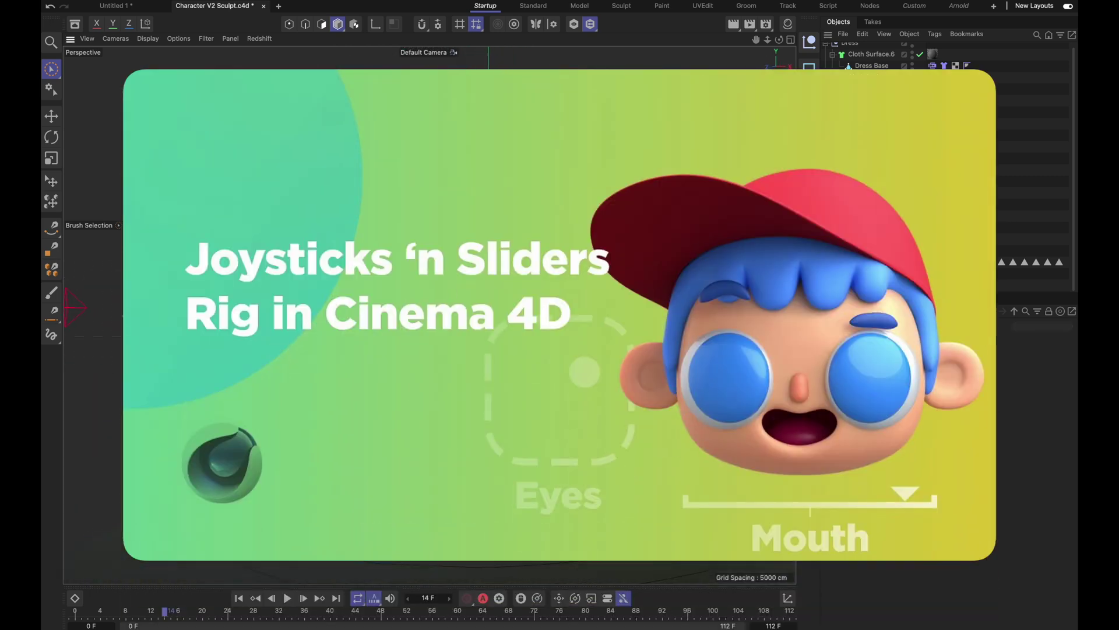
{"action": "scroll", "coordinate": [617, 153], "scroll_direction": "up", "scroll_amount": 2}
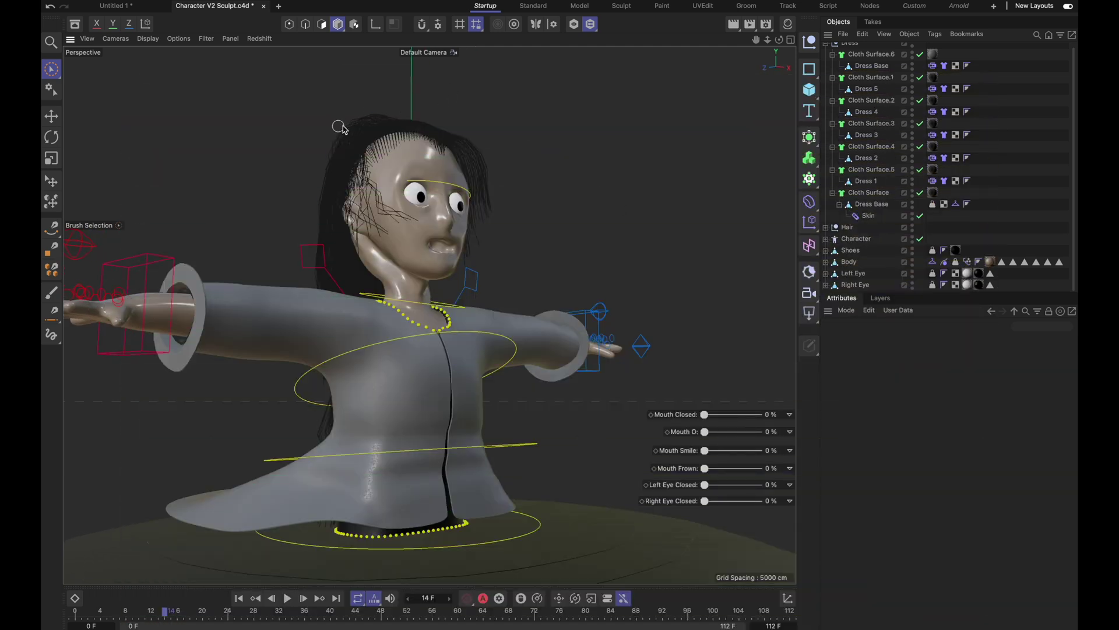
{"action": "left_click", "coordinate": [340, 128]}
{"action": "left_click", "coordinate": [826, 226]}
{"action": "scroll", "coordinate": [827, 226], "scroll_direction": "down", "scroll_amount": 5}
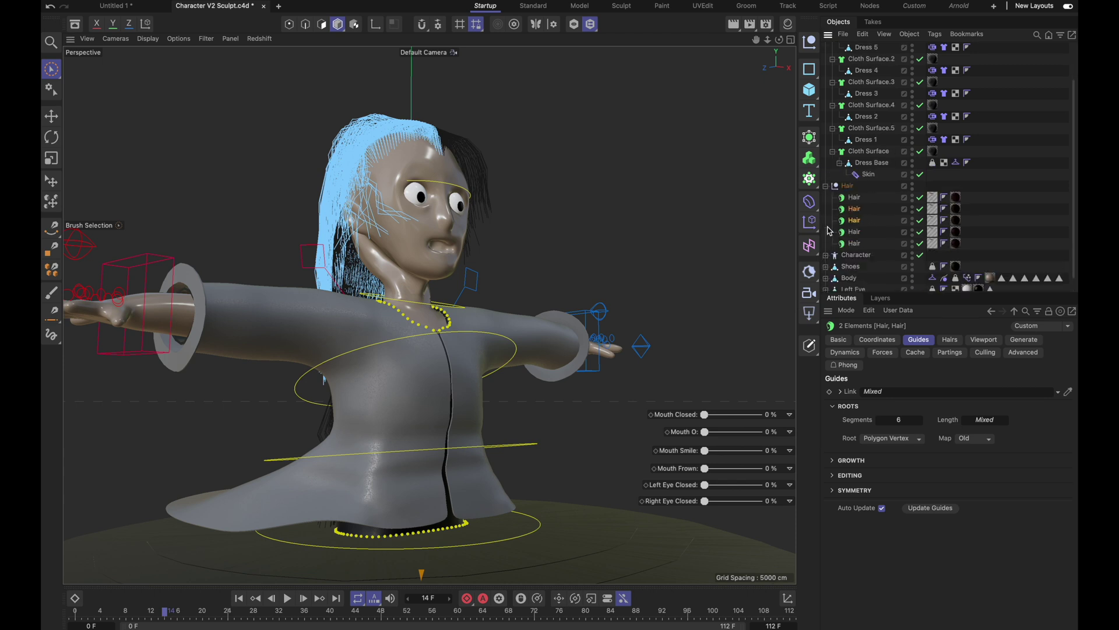
{"action": "left_click", "coordinate": [851, 182]}
{"action": "left_click", "coordinate": [855, 192]}
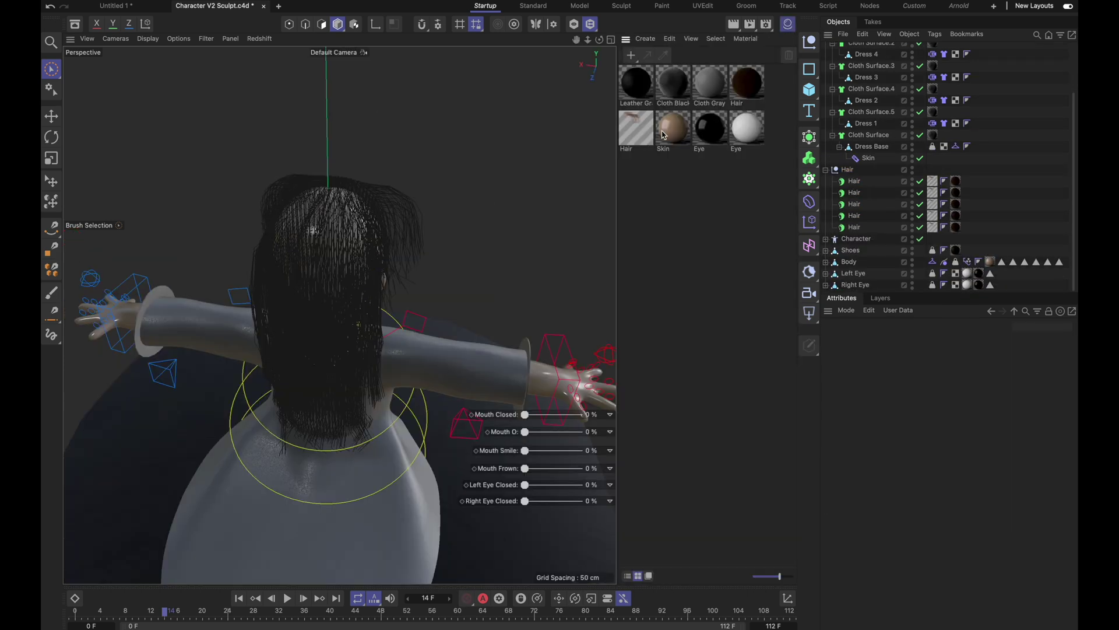
Step: Open the Hair material and review its Curl, Wave and Specular settings
{"action": "double_click", "coordinate": [643, 143]}
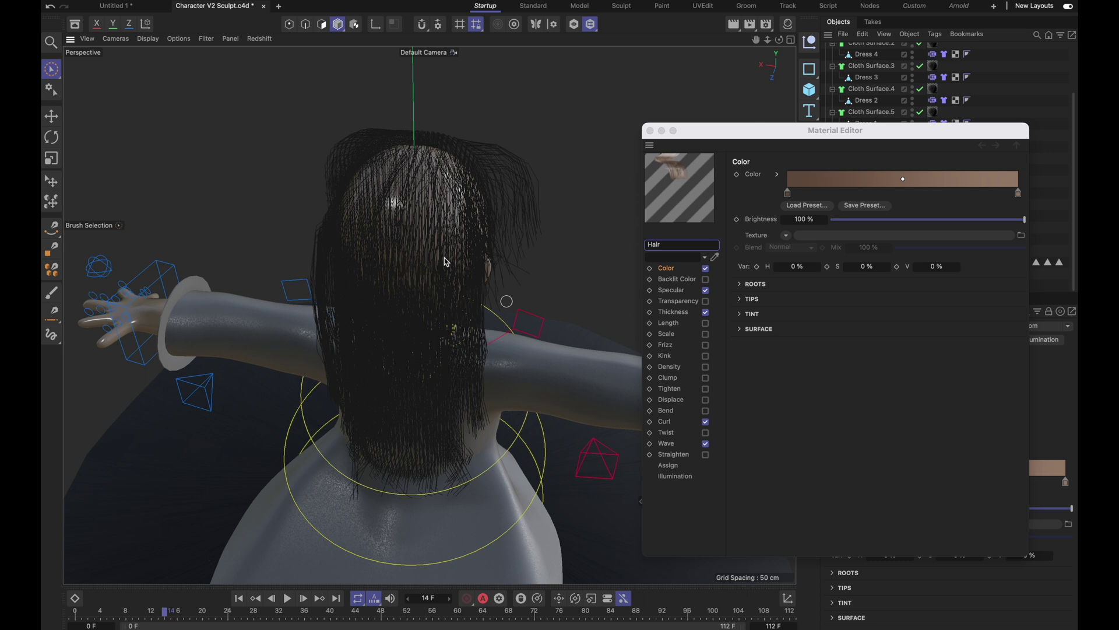
{"action": "left_click_drag", "start_coordinate": [447, 262], "coordinate": [303, 187], "text": "alt"}
{"action": "left_click", "coordinate": [665, 420]}
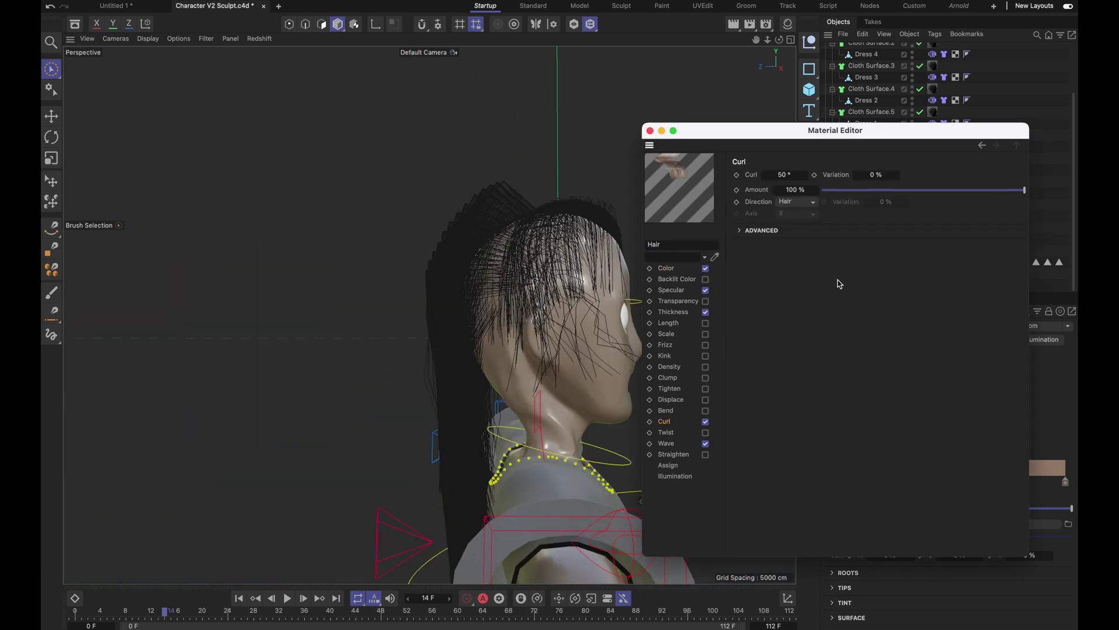
{"action": "left_click", "coordinate": [666, 443]}
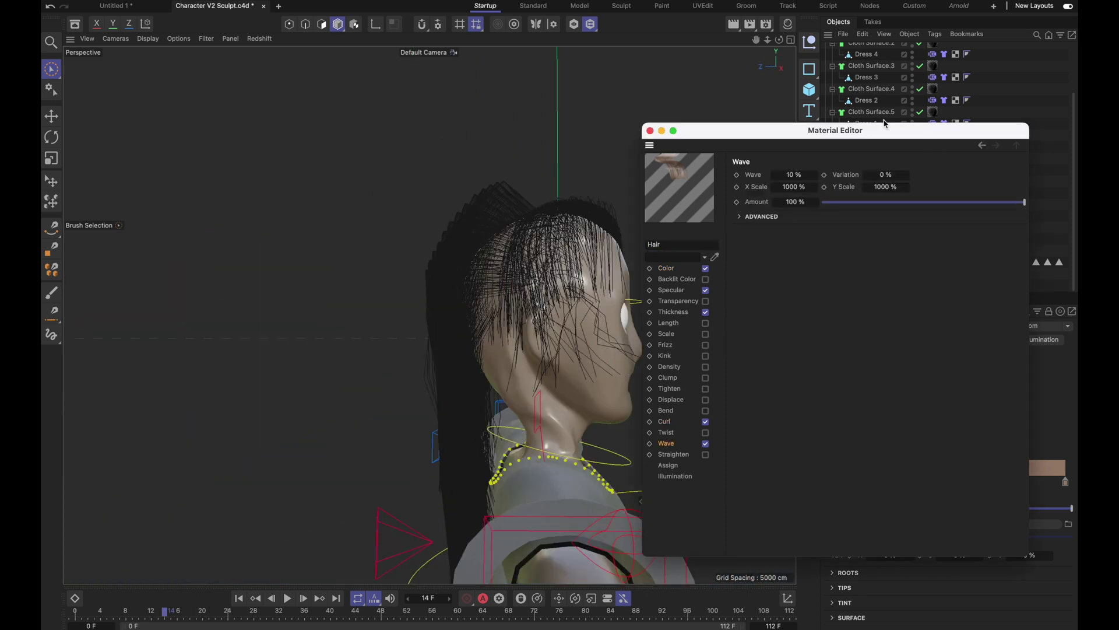
{"action": "left_click", "coordinate": [670, 291]}
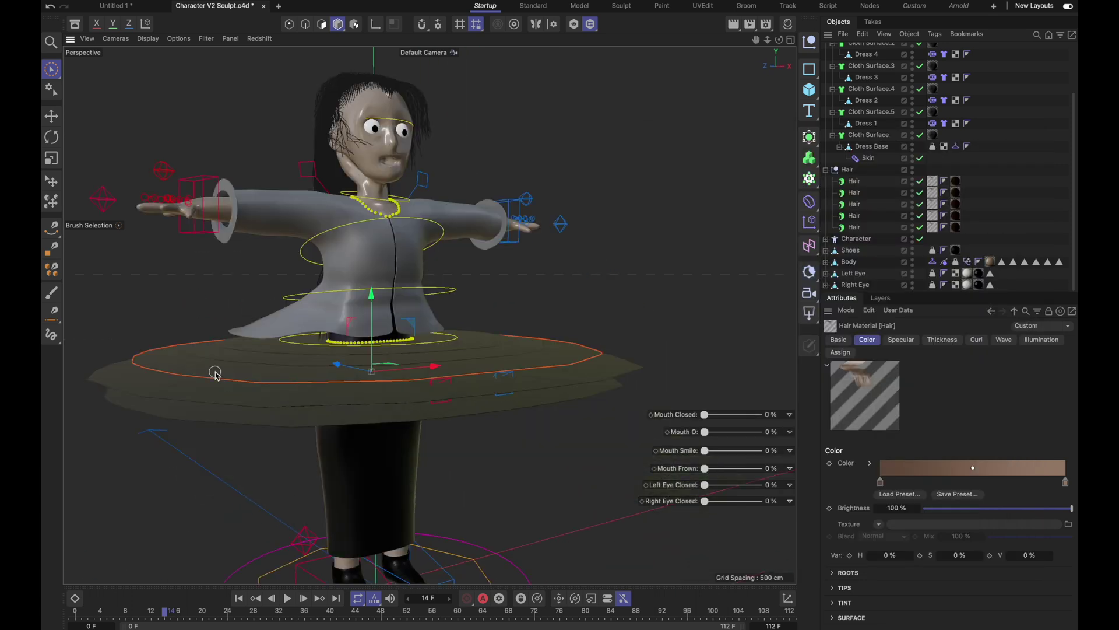
Step: Select the skirt's cloth surface layers and view their object properties
{"action": "left_click", "coordinate": [215, 373]}
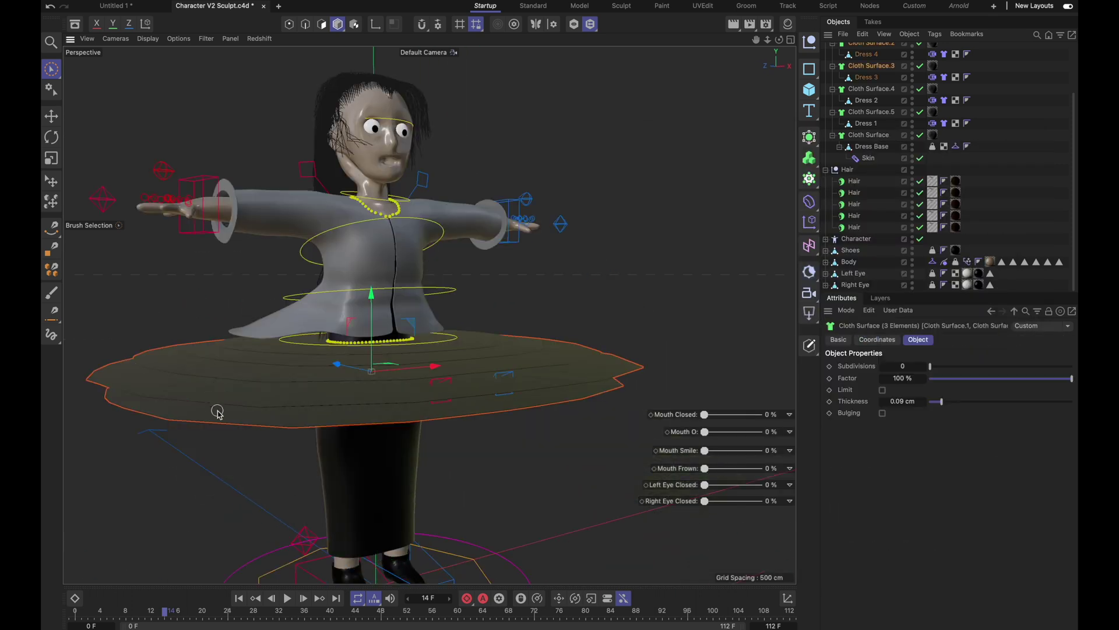
{"action": "scroll", "coordinate": [1029, 131], "scroll_direction": "up", "scroll_amount": 3}
{"action": "left_click", "coordinate": [1029, 131]}
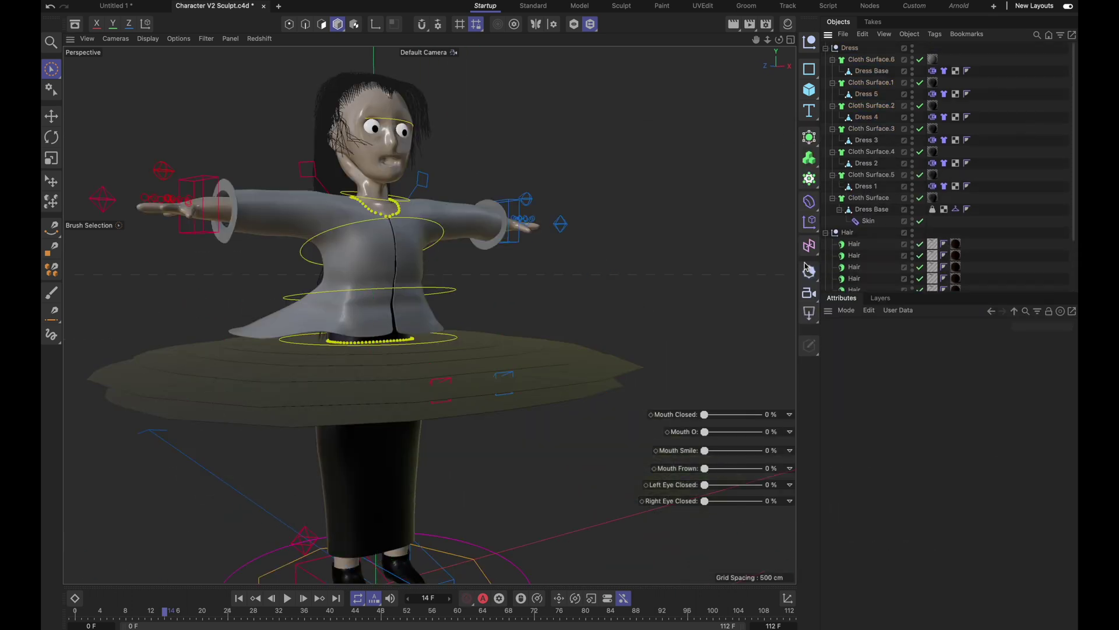
Step: Rewind to the start frame, check the dress layers' Cloth tags and play the cloth simulation to drape the dress
{"action": "left_click", "coordinate": [239, 599]}
{"action": "left_click", "coordinate": [943, 72]}
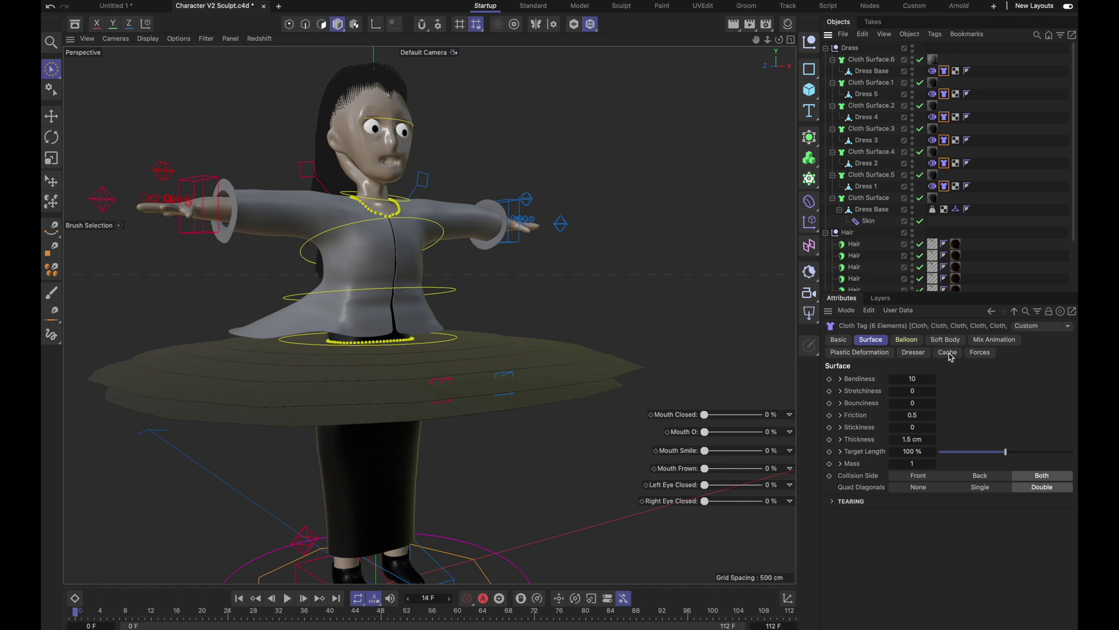
{"action": "left_click", "coordinate": [1023, 191]}
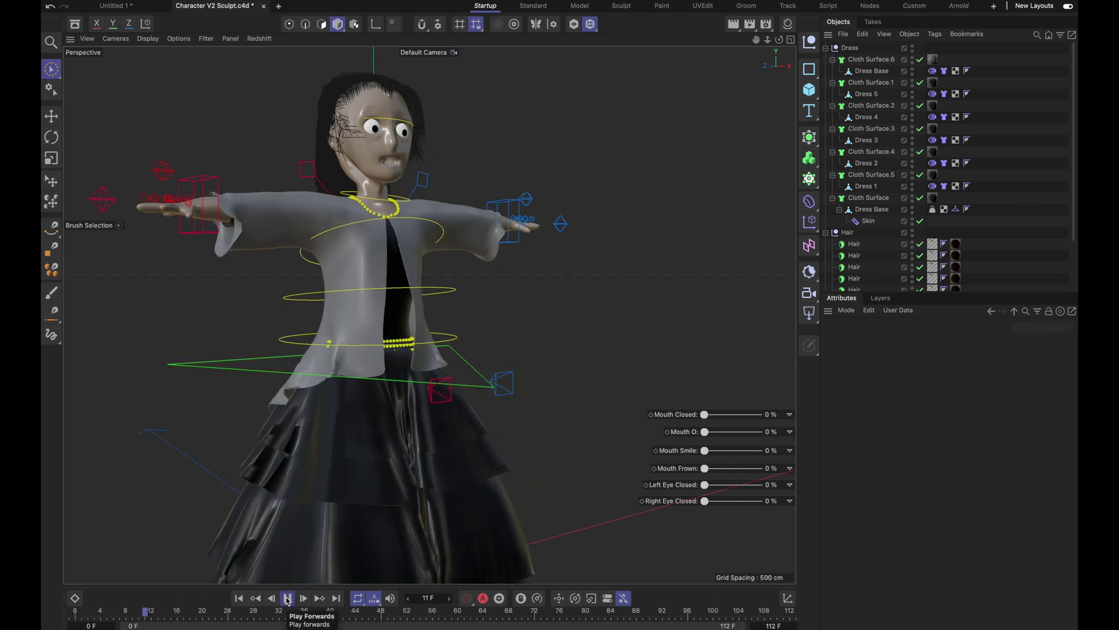
{"action": "left_click", "coordinate": [287, 598]}
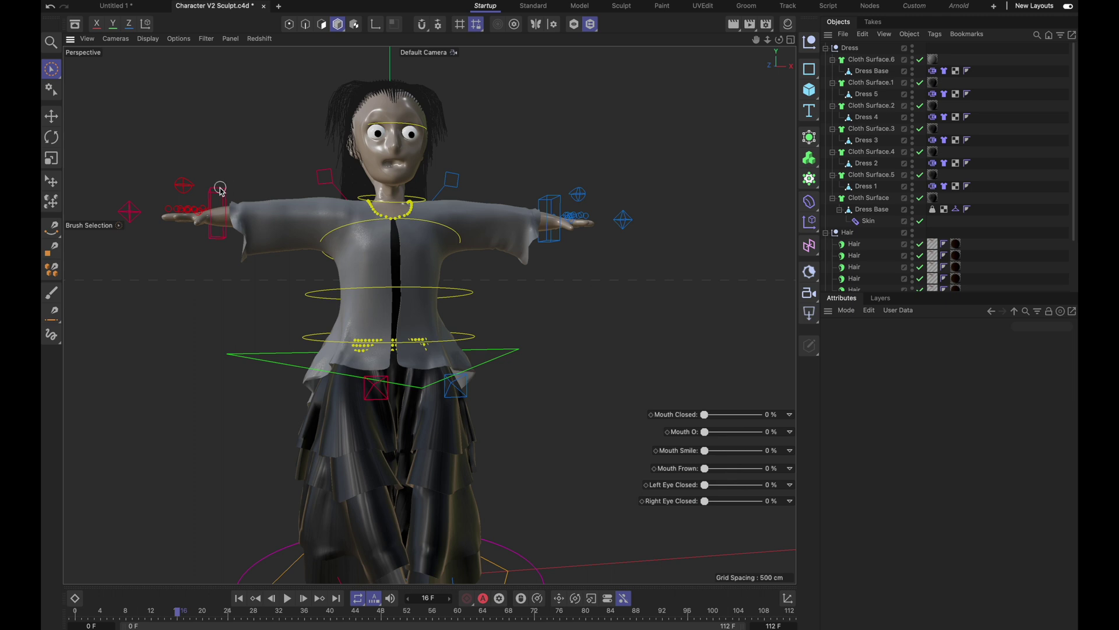
Step: Select the Character object and isolate it in the viewport to examine its rig controllers, restoring the full scene when done
{"action": "left_click", "coordinate": [221, 189]}
{"action": "scroll", "coordinate": [902, 251], "scroll_direction": "down", "scroll_amount": 2}
{"action": "left_click", "coordinate": [847, 240]}
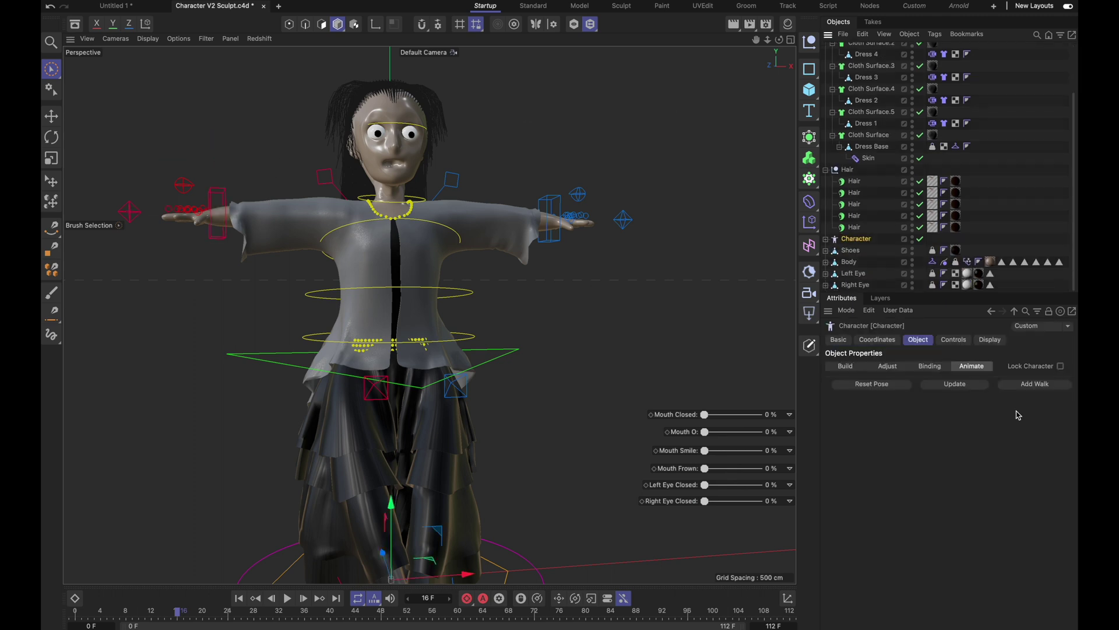
{"action": "key", "text": "alt+q"}
{"action": "right_click_drag", "start_coordinate": [527, 265], "coordinate": [509, 326], "text": "alt"}
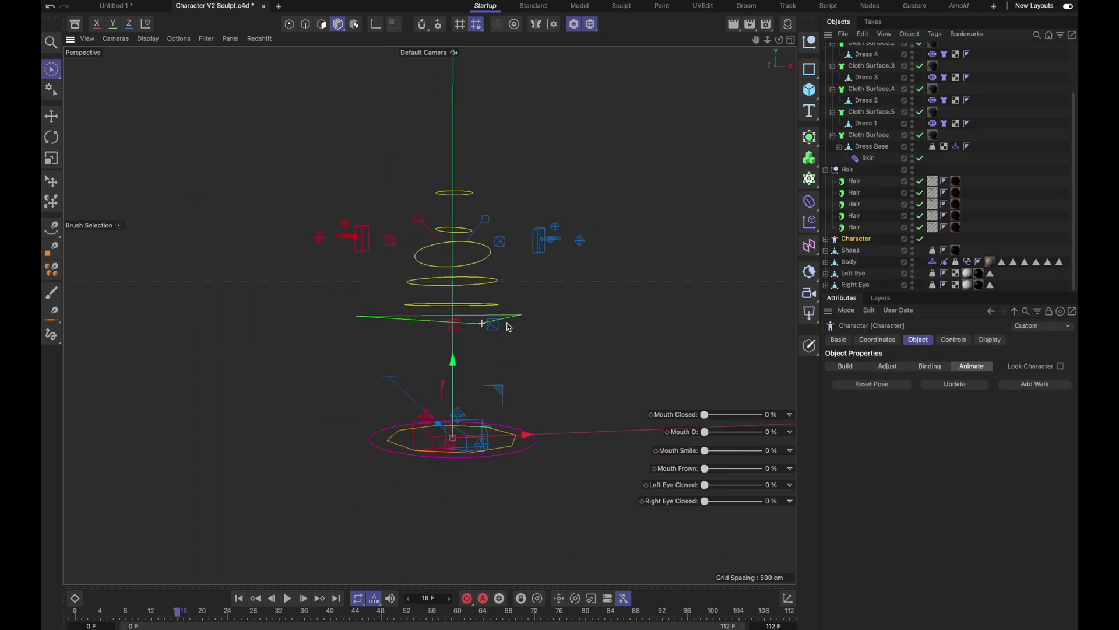
{"action": "left_click_drag", "start_coordinate": [508, 326], "coordinate": [438, 315], "text": "alt"}
{"action": "key", "text": "alt+s"}
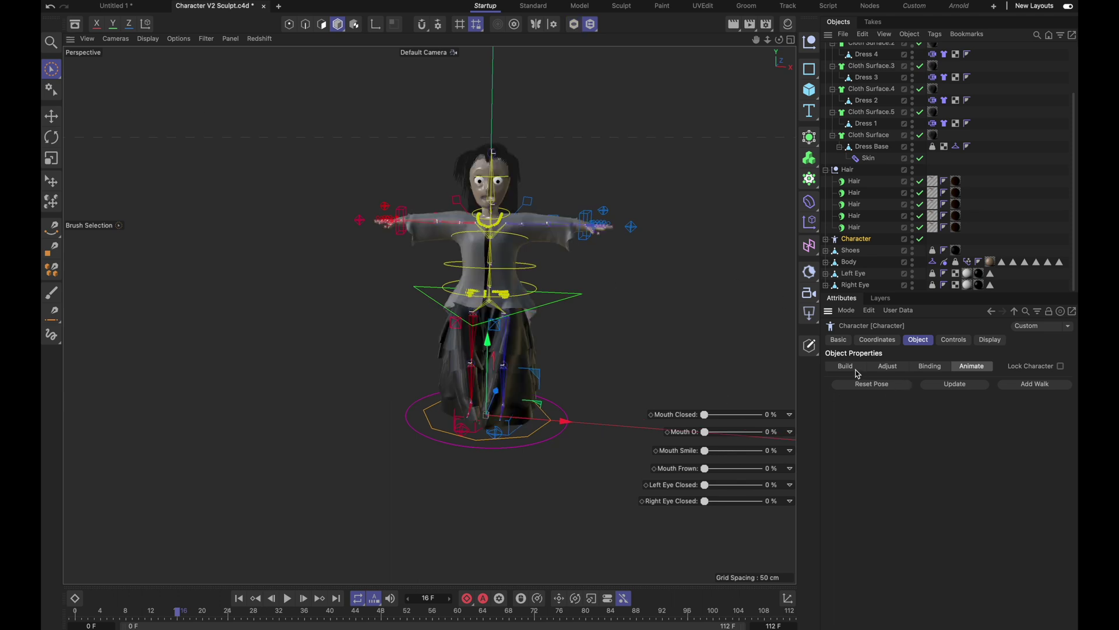
Step: Check the Character object's Build template, return it to Animate mode and pick the blue hand controller with the Move tool
{"action": "left_click", "coordinate": [846, 366]}
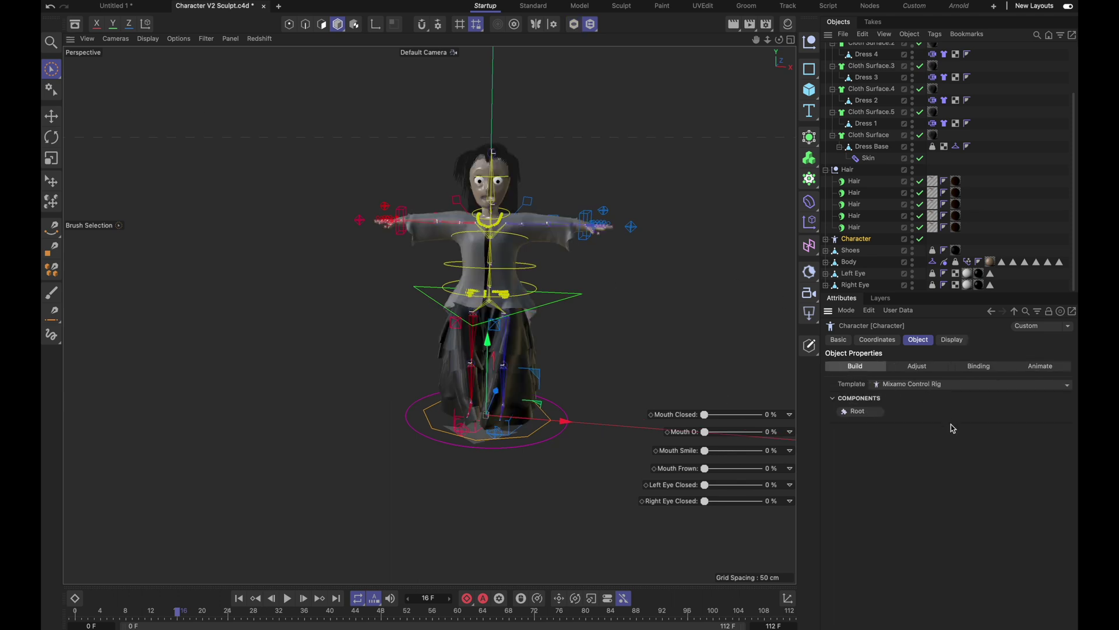
{"action": "left_click", "coordinate": [1042, 367]}
{"action": "left_click", "coordinate": [586, 219]}
{"action": "key", "text": "e"}
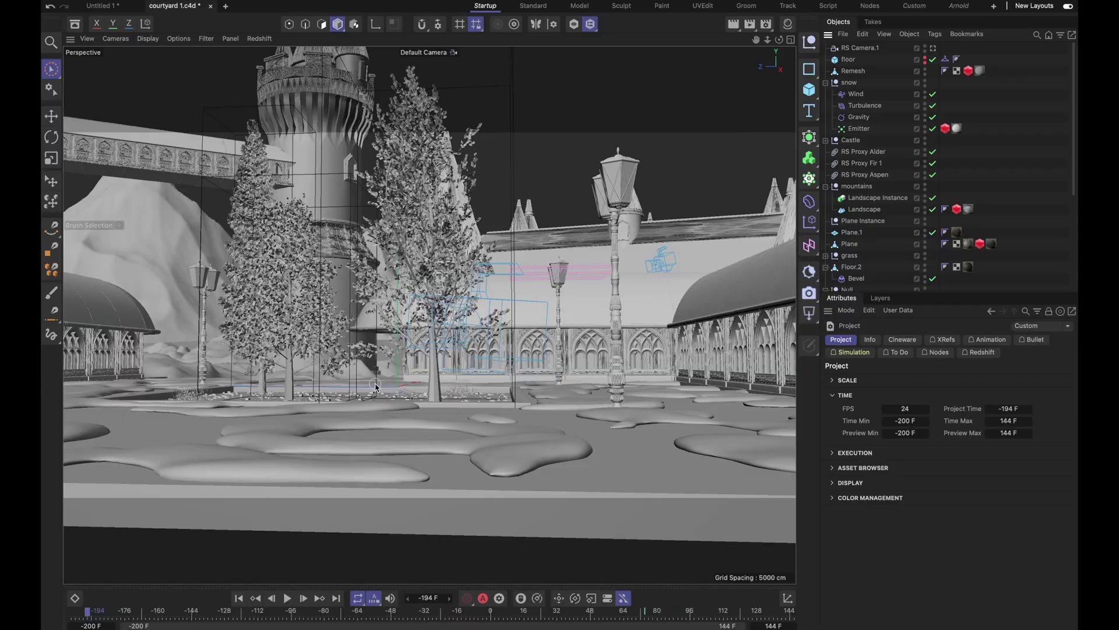
Step: Examine the courtyard scene and move in on the arches and windows of its walkway
{"action": "left_click_drag", "start_coordinate": [530, 348], "coordinate": [476, 287], "text": "alt"}
{"action": "middle_click_drag", "start_coordinate": [477, 287], "coordinate": [486, 282], "text": "alt"}
{"action": "right_click_drag", "start_coordinate": [486, 282], "coordinate": [469, 224], "text": "alt"}
{"action": "left_click_drag", "start_coordinate": [469, 224], "coordinate": [291, 265], "text": "alt"}
{"action": "middle_click_drag", "start_coordinate": [290, 265], "coordinate": [478, 452], "text": "alt"}
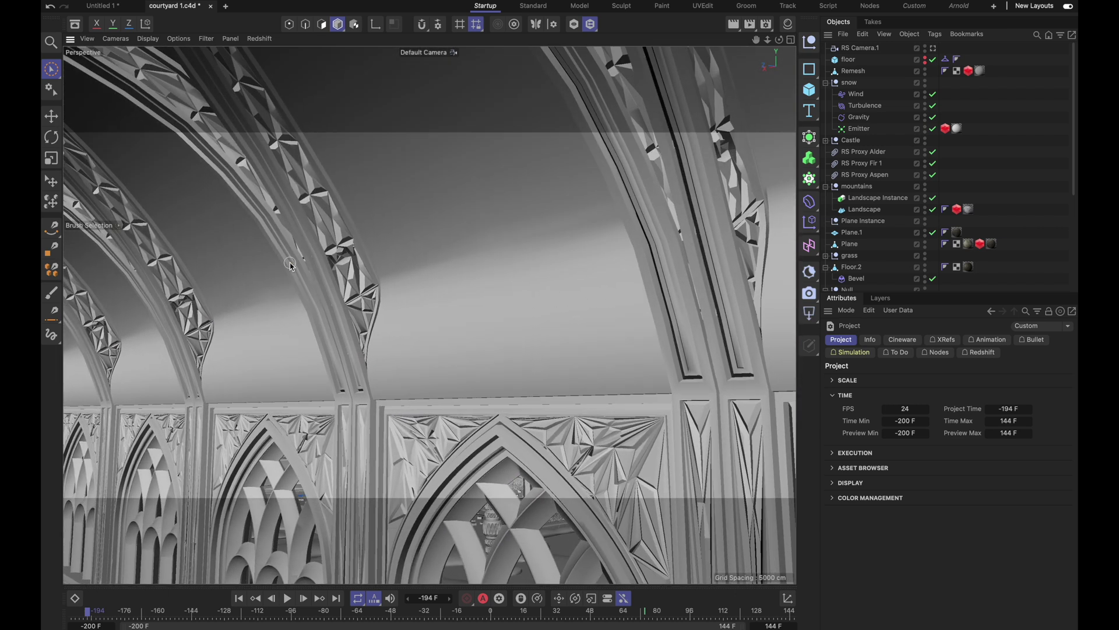
Step: Select the walkway's Wall instance, browse the scene hierarchy and frame a chosen object in the view
{"action": "left_click", "coordinate": [329, 338]}
{"action": "scroll", "coordinate": [904, 245], "scroll_direction": "down", "scroll_amount": 6}
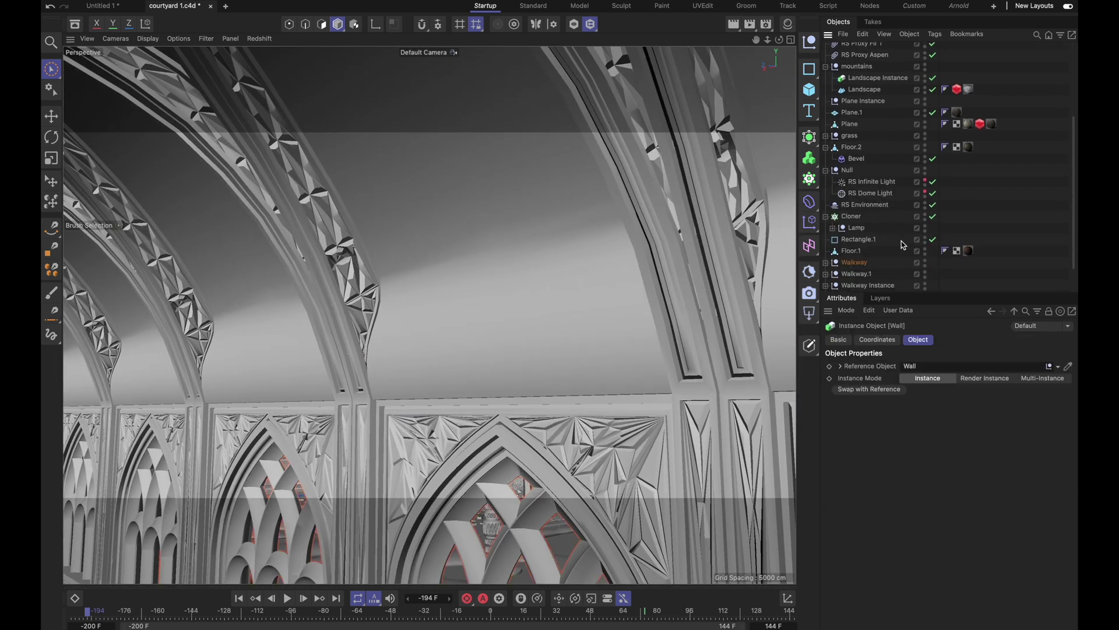
{"action": "left_click", "coordinate": [854, 227]}
{"action": "key", "text": "o"}
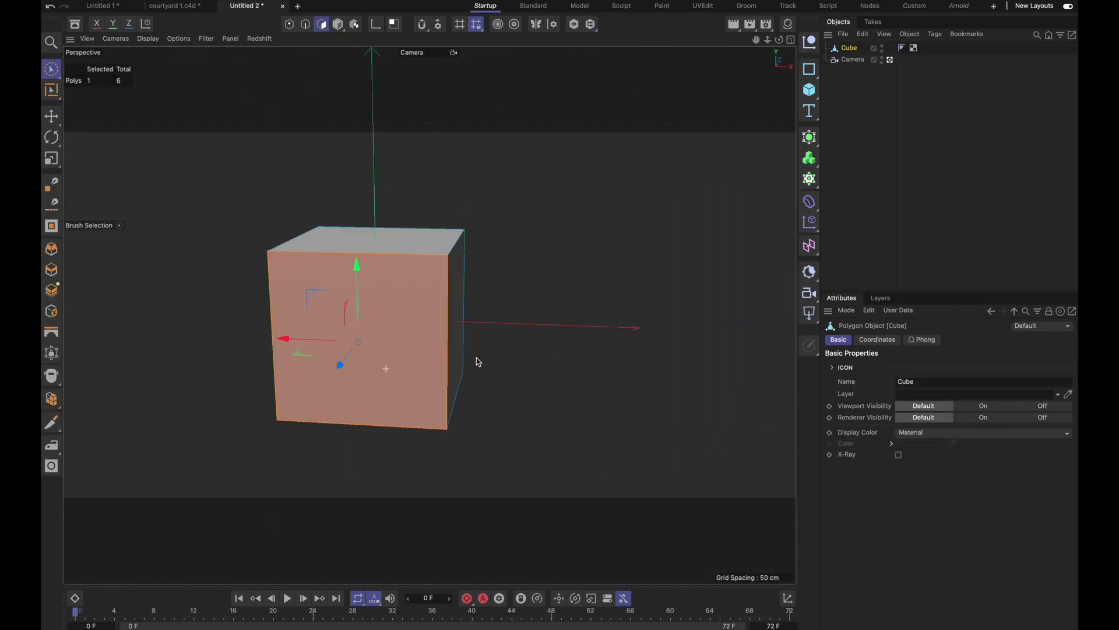
Step: Inset the cube's selected front face and extrude it inward about 34 cm
{"action": "key", "text": "i"}
{"action": "key", "text": "d"}
{"action": "key", "text": "Escape"}
Step: Subdivide the cube's selected recessed faces twice
{"action": "key", "text": "u"}
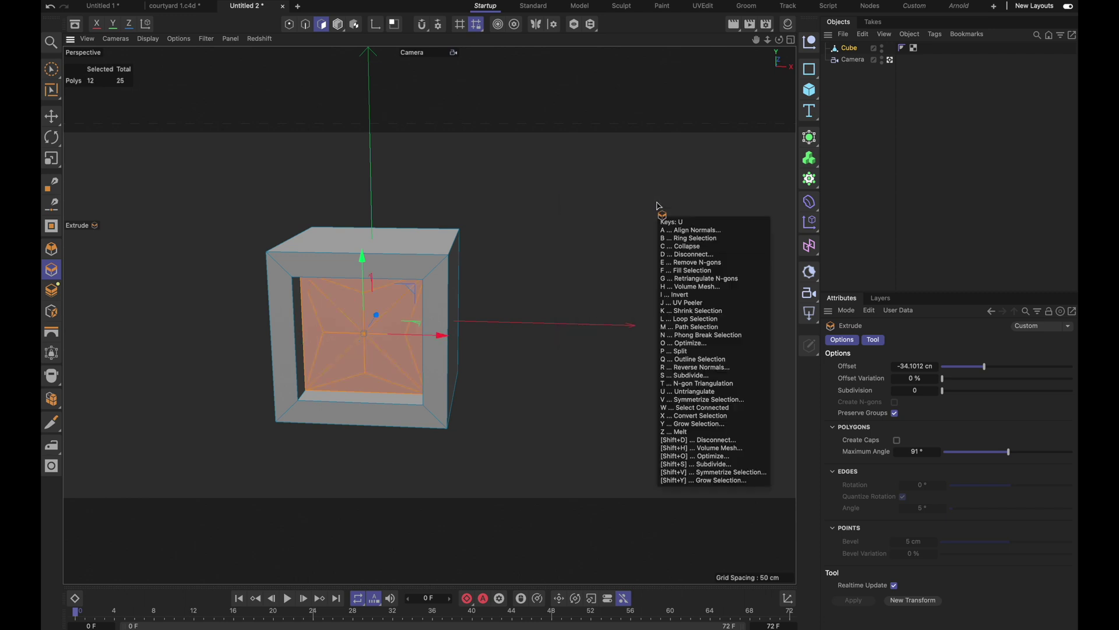
{"action": "key", "text": "s"}
{"action": "scroll", "coordinate": [400, 332], "scroll_direction": "up", "scroll_amount": 4}
{"action": "key", "text": "u"}
{"action": "key", "text": "s"}
Step: Bevel the subdivided faces inside the cube's recess
{"action": "key", "text": "m"}
{"action": "key", "text": "s"}
{"action": "left_click_drag", "start_coordinate": [597, 302], "coordinate": [659, 302], "text": "alt"}
{"action": "left_click_drag", "start_coordinate": [597, 303], "coordinate": [577, 303]}
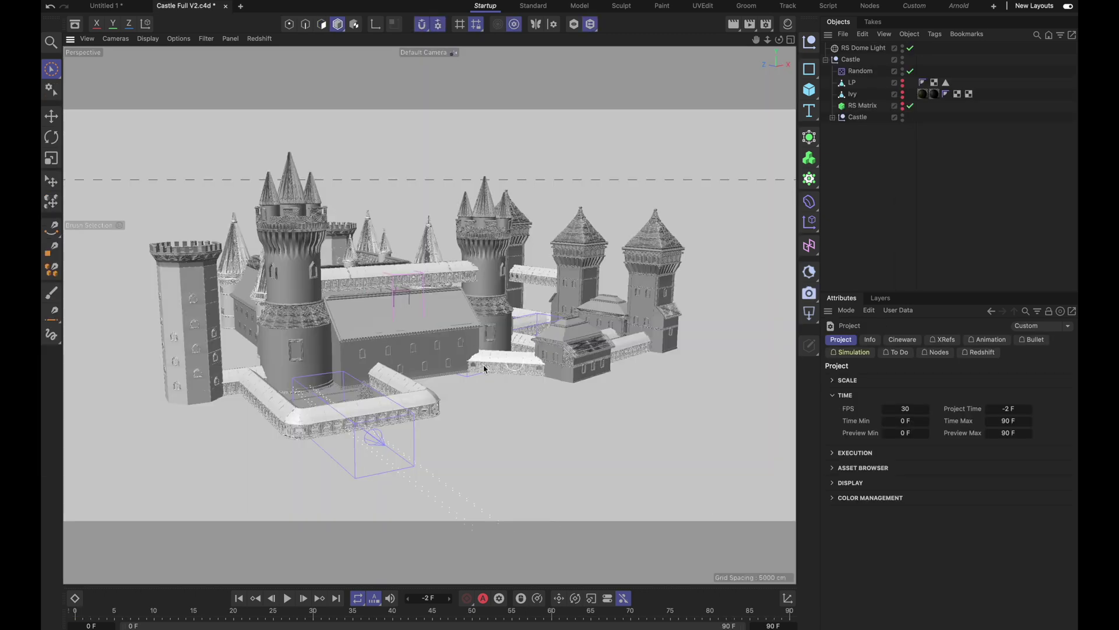
Step: Examine the full castle model's towers, roofs and walls from several angles and up close
{"action": "scroll", "coordinate": [471, 306], "scroll_direction": "up", "scroll_amount": 10}
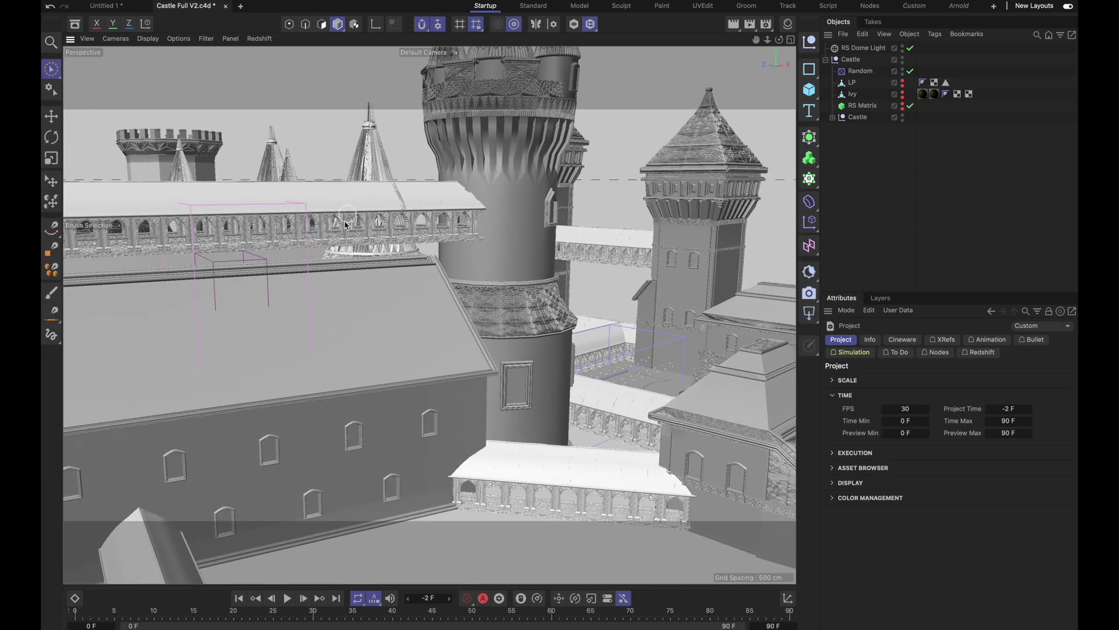
{"action": "scroll", "coordinate": [345, 224], "scroll_direction": "up", "scroll_amount": 8}
{"action": "scroll", "coordinate": [351, 265], "scroll_direction": "up", "scroll_amount": 8}
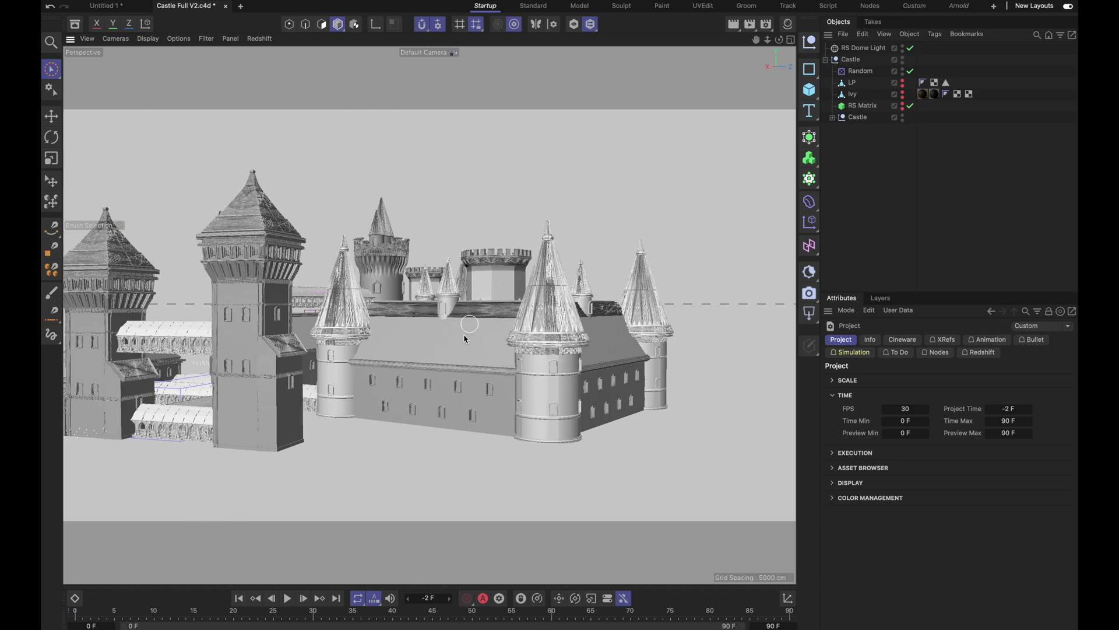
{"action": "left_click_drag", "start_coordinate": [508, 307], "coordinate": [533, 433], "text": "alt"}
{"action": "middle_click_drag", "start_coordinate": [465, 250], "coordinate": [402, 385], "text": "alt"}
{"action": "right_click_drag", "start_coordinate": [368, 297], "coordinate": [422, 245], "text": "alt"}
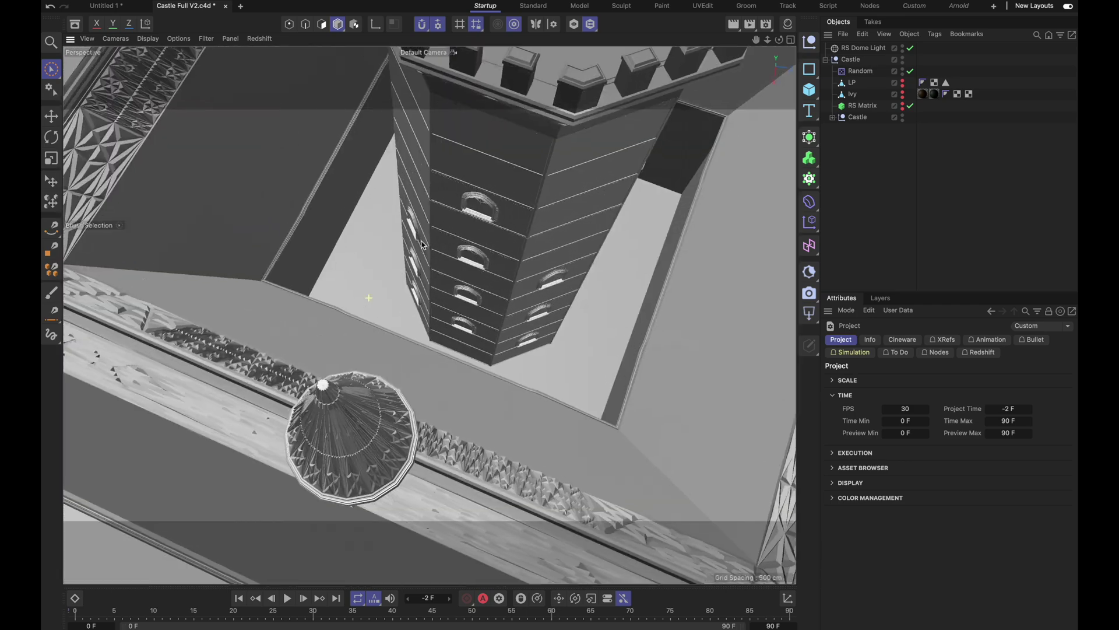
Step: Examine the castle's arched tower windows and conical turret roofs up close
{"action": "right_click_drag", "start_coordinate": [354, 394], "coordinate": [392, 371], "text": "alt"}
{"action": "left_click_drag", "start_coordinate": [392, 371], "coordinate": [454, 265], "text": "alt"}
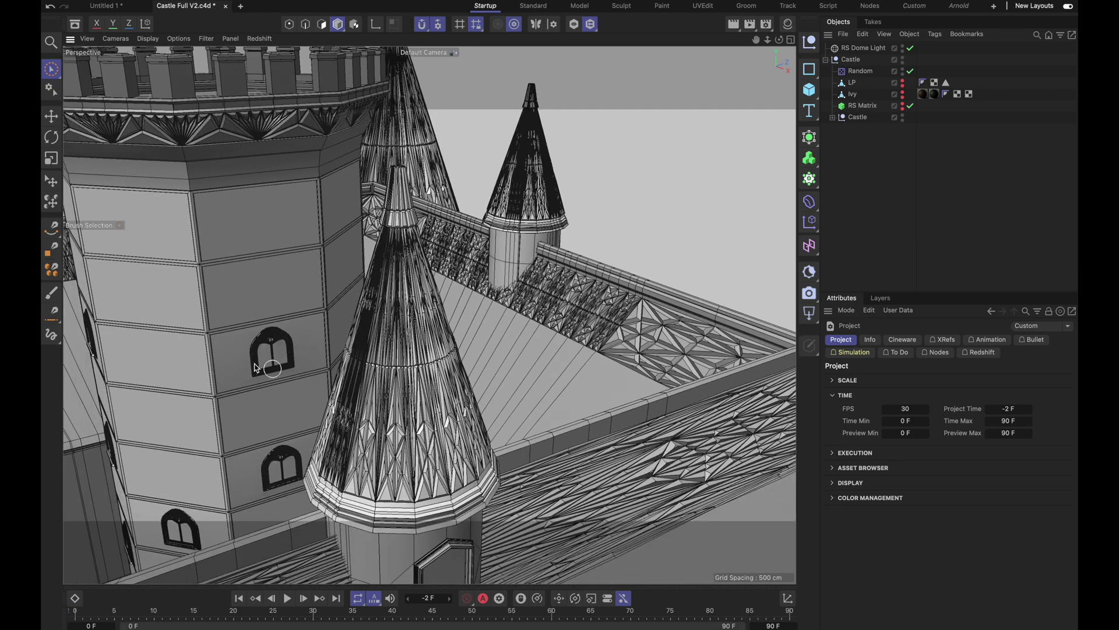
{"action": "right_click_drag", "start_coordinate": [256, 325], "coordinate": [357, 239], "text": "alt"}
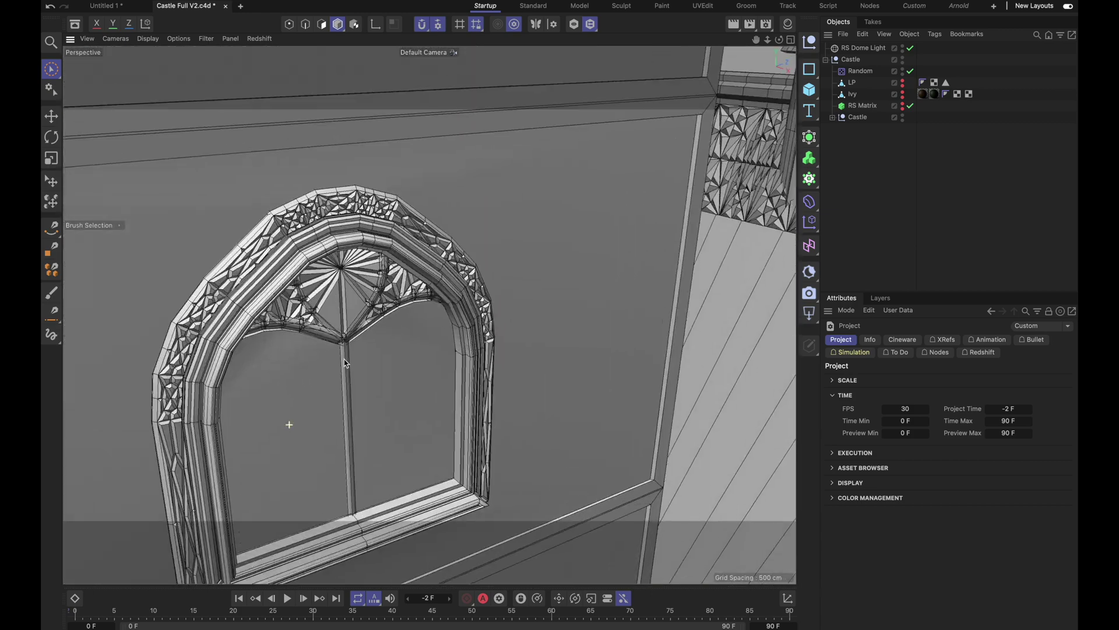
{"action": "right_click_drag", "start_coordinate": [344, 359], "coordinate": [392, 229], "text": "alt"}
{"action": "mouse_move", "coordinate": [392, 230]}
{"action": "left_mouse_down", "text": "alt"}
{"action": "mouse_move", "coordinate": [326, 225]}
{"action": "mouse_move", "coordinate": [392, 215]}
{"action": "left_mouse_up", "text": "alt"}
{"action": "right_click_drag", "start_coordinate": [475, 189], "coordinate": [272, 428], "text": "alt"}
{"action": "left_click_drag", "start_coordinate": [273, 427], "coordinate": [352, 327], "text": "alt"}
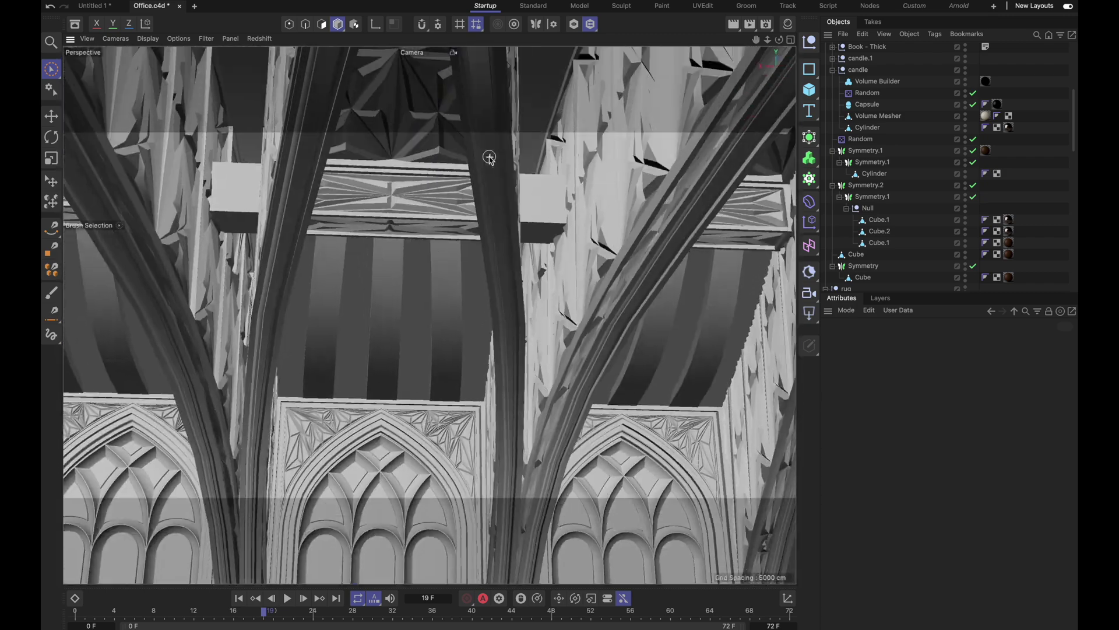
Step: Examine the office interior's ribbed vaulted ceiling, carved panels and arches from several angles
{"action": "middle_click_drag", "start_coordinate": [489, 158], "coordinate": [467, 229], "text": "alt"}
{"action": "left_click_drag", "start_coordinate": [466, 229], "coordinate": [624, 184], "text": "alt"}
{"action": "scroll", "coordinate": [624, 185], "scroll_direction": "up", "scroll_amount": 8}
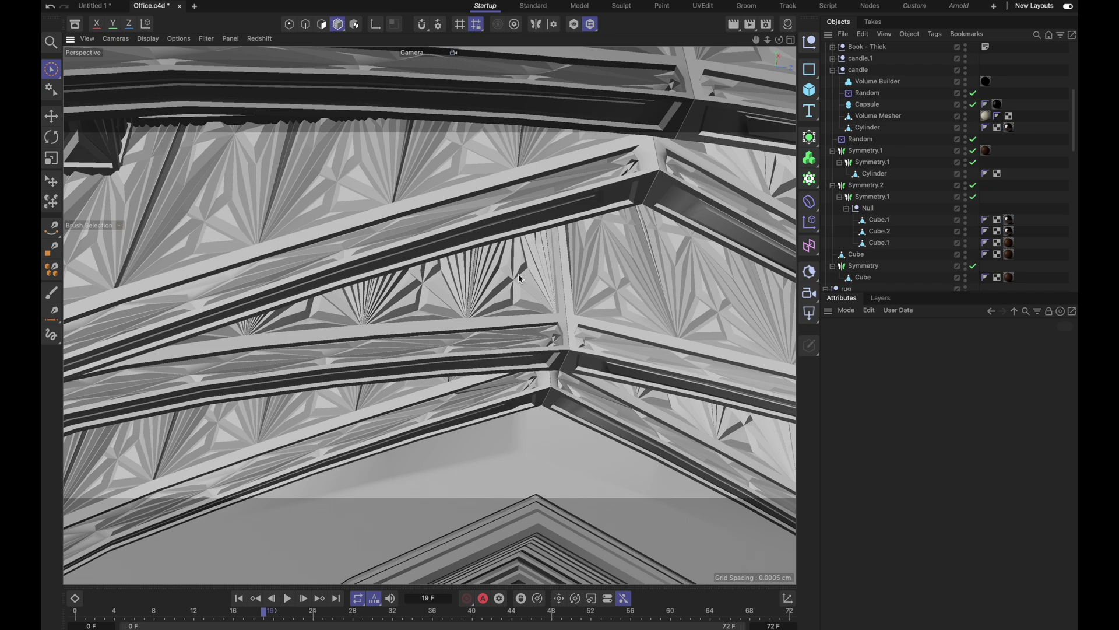
{"action": "scroll", "coordinate": [513, 303], "scroll_direction": "up", "scroll_amount": 10}
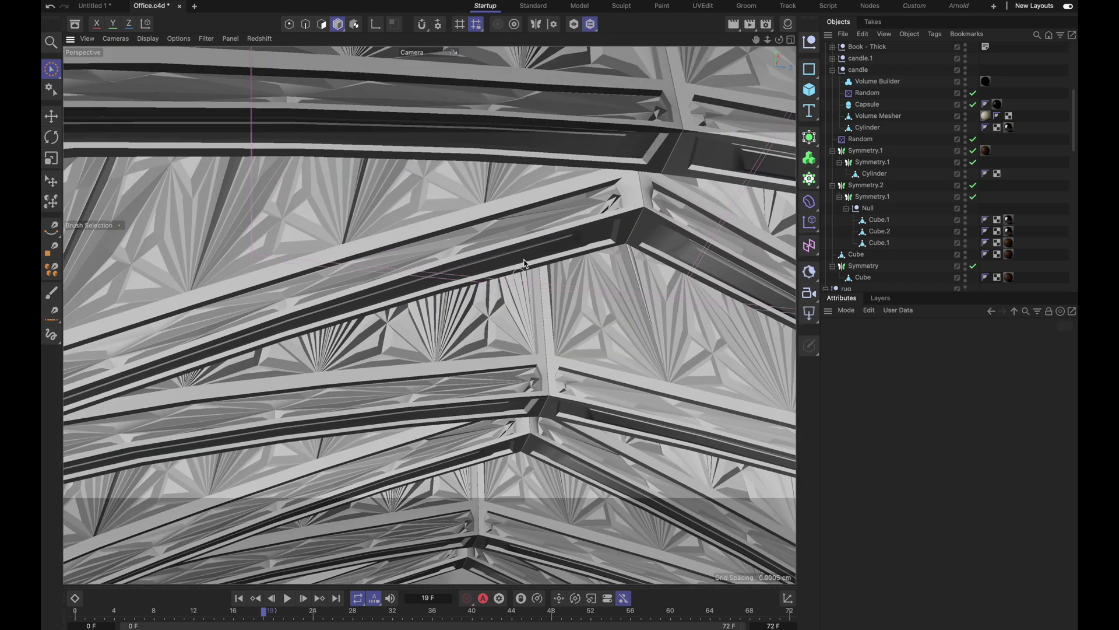
{"action": "scroll", "coordinate": [570, 236], "scroll_direction": "down", "scroll_amount": 10}
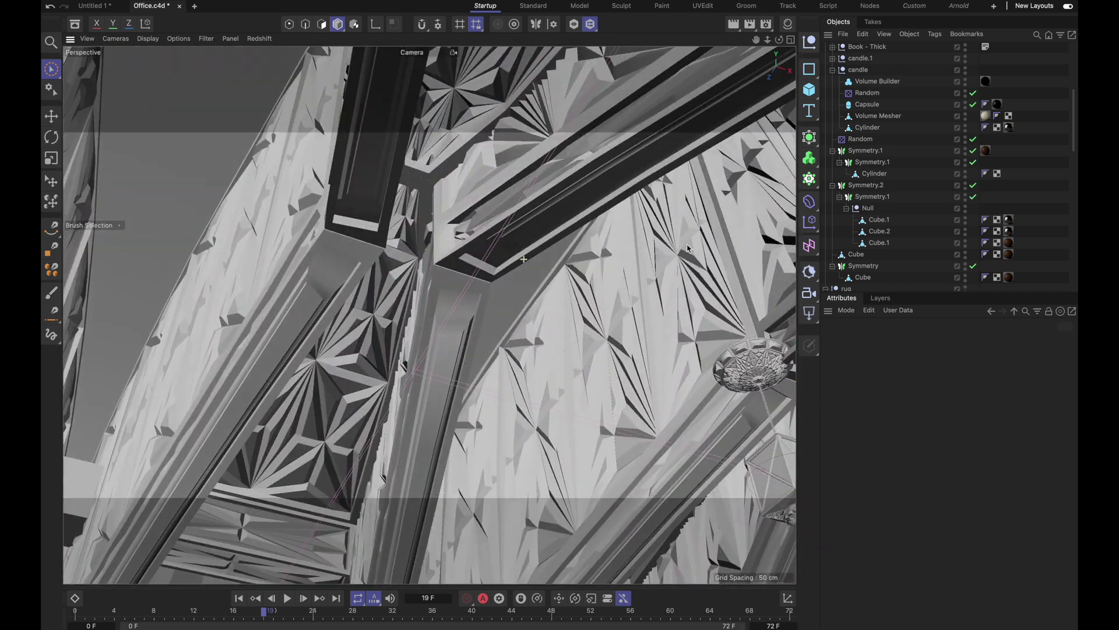
{"action": "scroll", "coordinate": [570, 307], "scroll_direction": "down", "scroll_amount": 5}
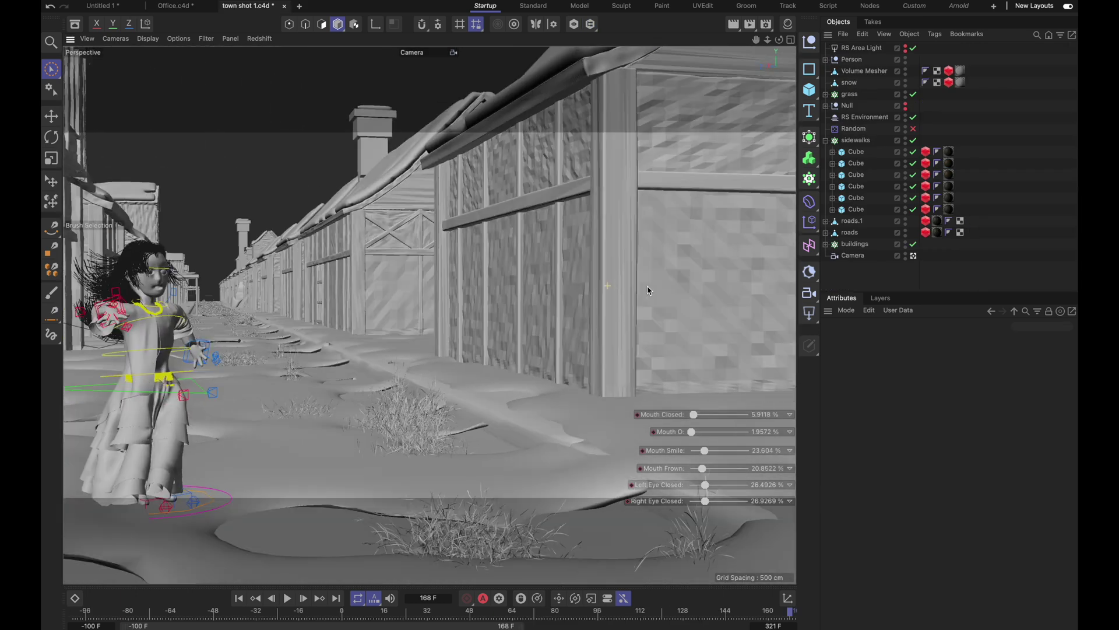
Step: Examine the town shot's street and the layout of its house rows from ground level and overhead
{"action": "left_click_drag", "start_coordinate": [648, 290], "coordinate": [613, 286], "text": "alt"}
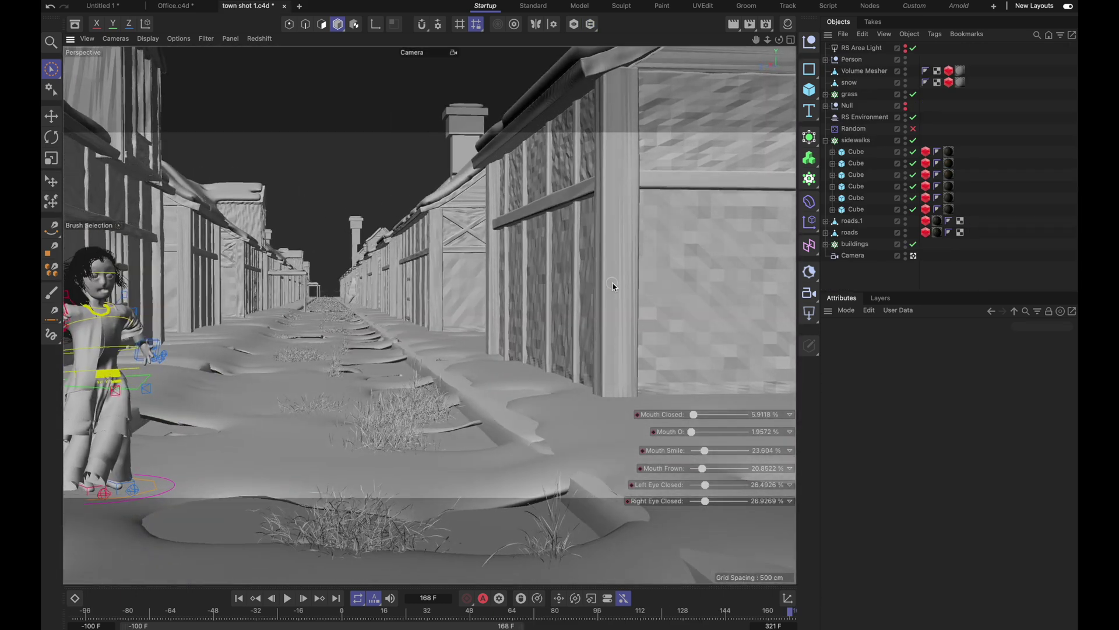
{"action": "scroll", "coordinate": [390, 368], "scroll_direction": "down", "scroll_amount": 5}
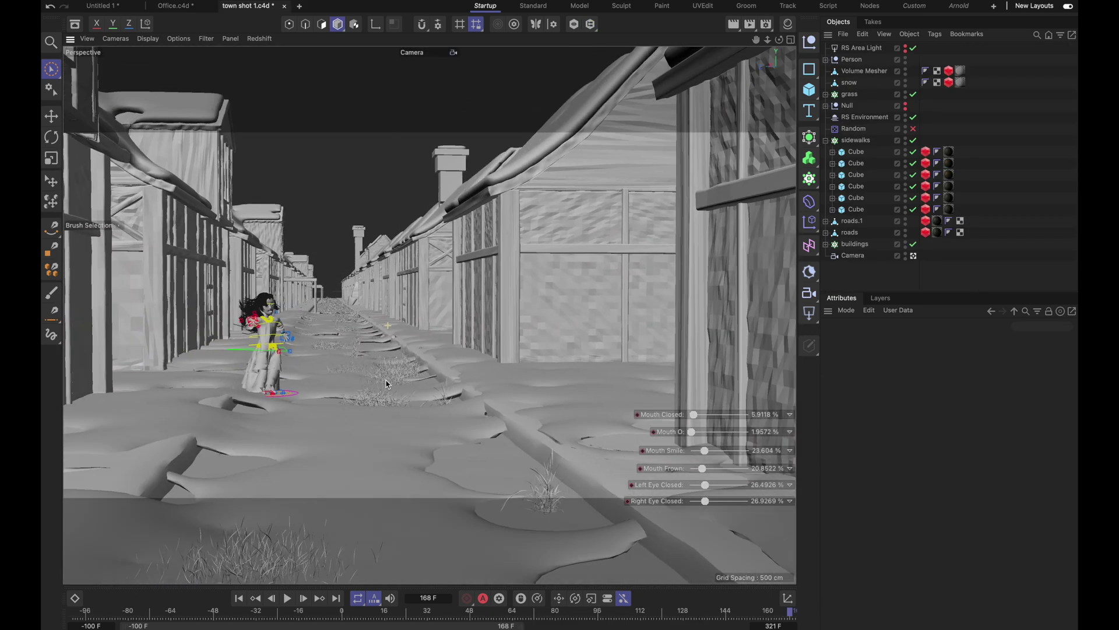
{"action": "right_click_drag", "start_coordinate": [383, 408], "coordinate": [368, 574], "text": "alt"}
{"action": "scroll", "coordinate": [368, 574], "scroll_direction": "down", "scroll_amount": 10}
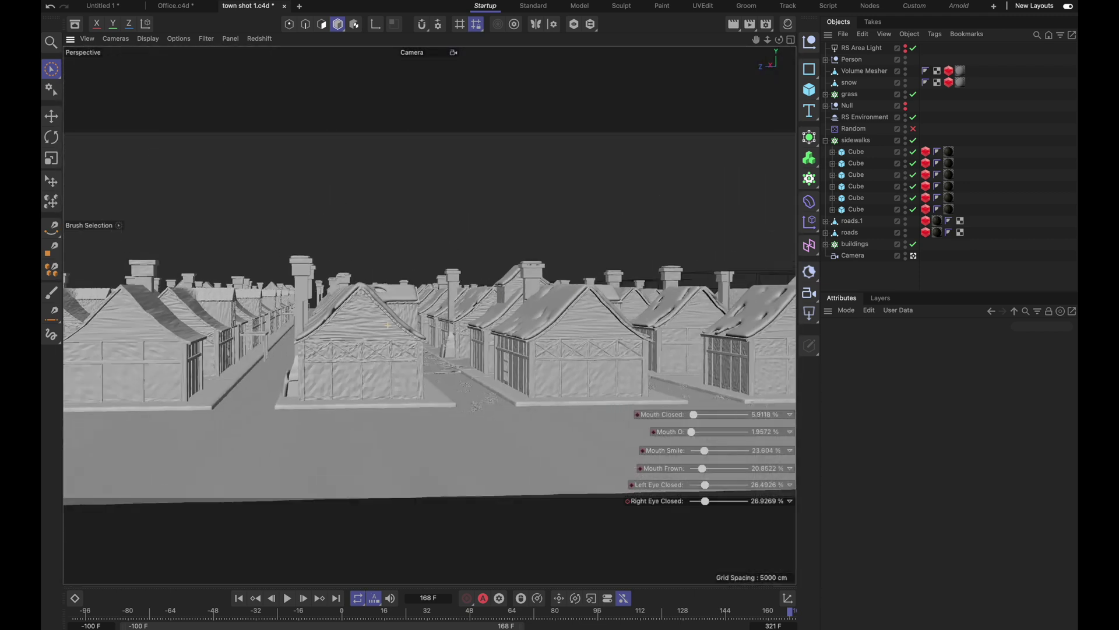
{"action": "left_click_drag", "start_coordinate": [398, 302], "coordinate": [503, 384], "text": "alt"}
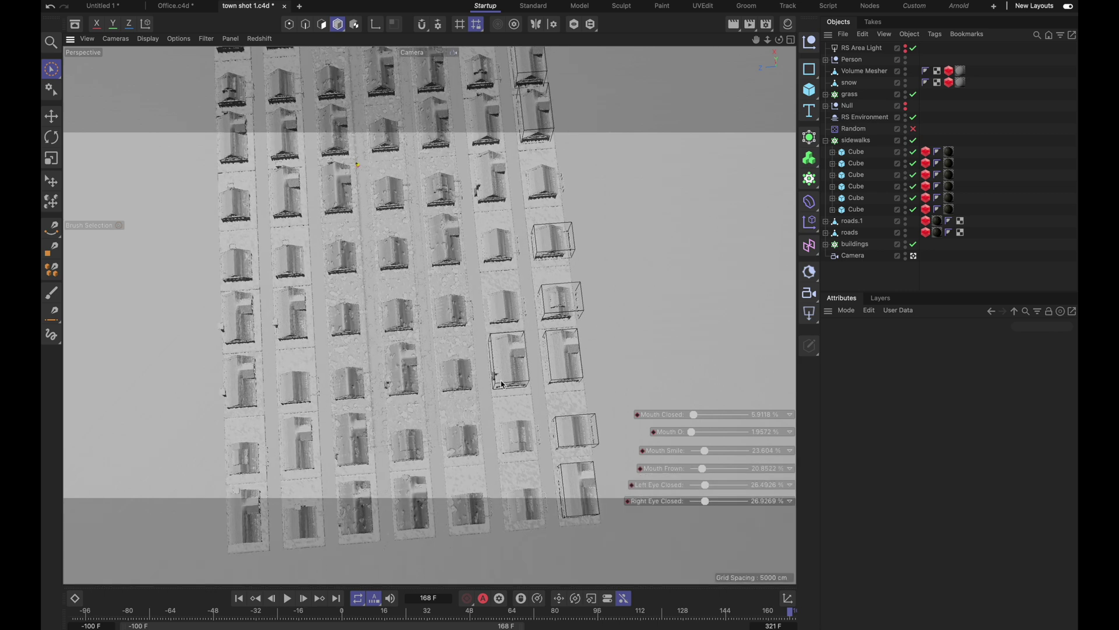
{"action": "middle_click_drag", "start_coordinate": [503, 323], "coordinate": [508, 442], "text": "alt"}
{"action": "scroll", "coordinate": [657, 105], "scroll_direction": "up", "scroll_amount": 10}
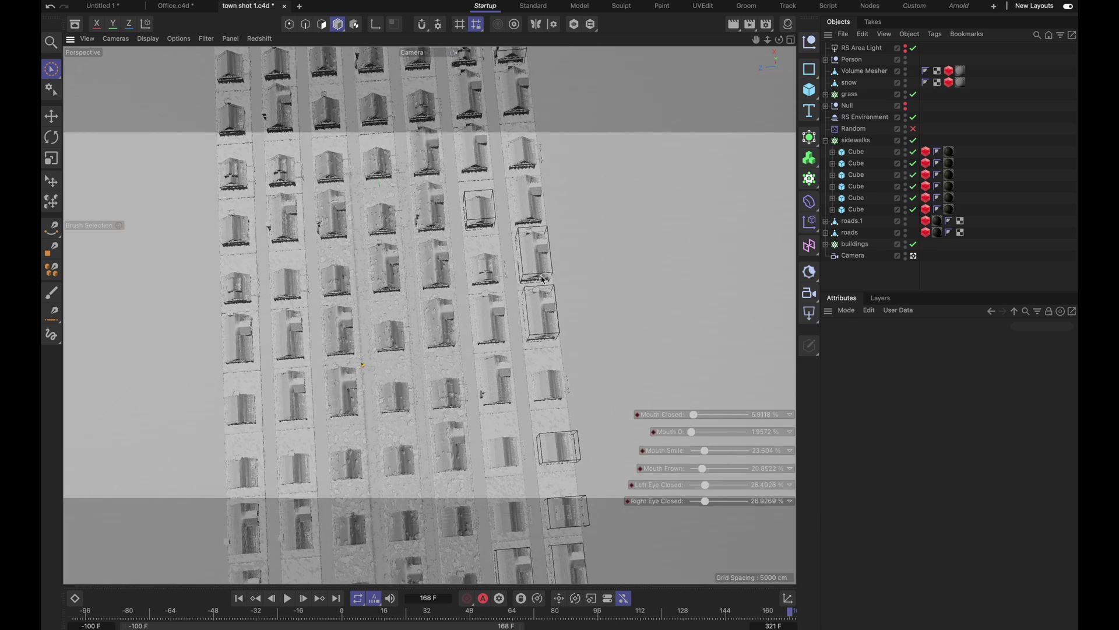
{"action": "scroll", "coordinate": [664, 70], "scroll_direction": "down", "scroll_amount": 3}
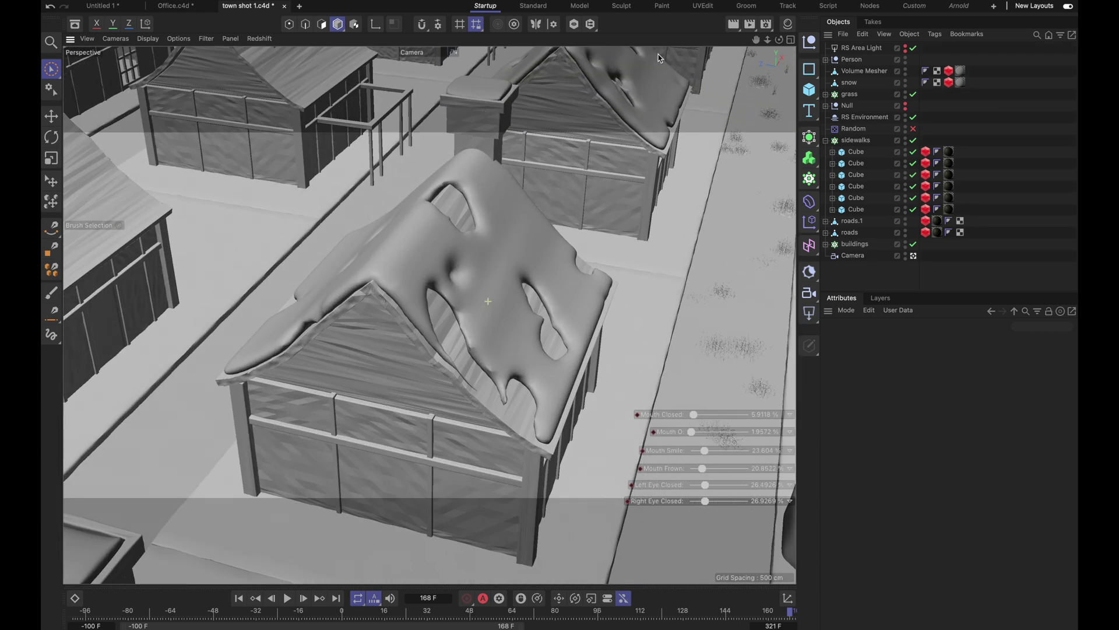
Step: Examine the snow-covered roof and timber walls of a single town house from different sides
{"action": "scroll", "coordinate": [537, 257], "scroll_direction": "up", "scroll_amount": 3}
{"action": "left_click_drag", "start_coordinate": [533, 232], "coordinate": [454, 208], "text": "alt"}
{"action": "scroll", "coordinate": [454, 208], "scroll_direction": "down", "scroll_amount": 6}
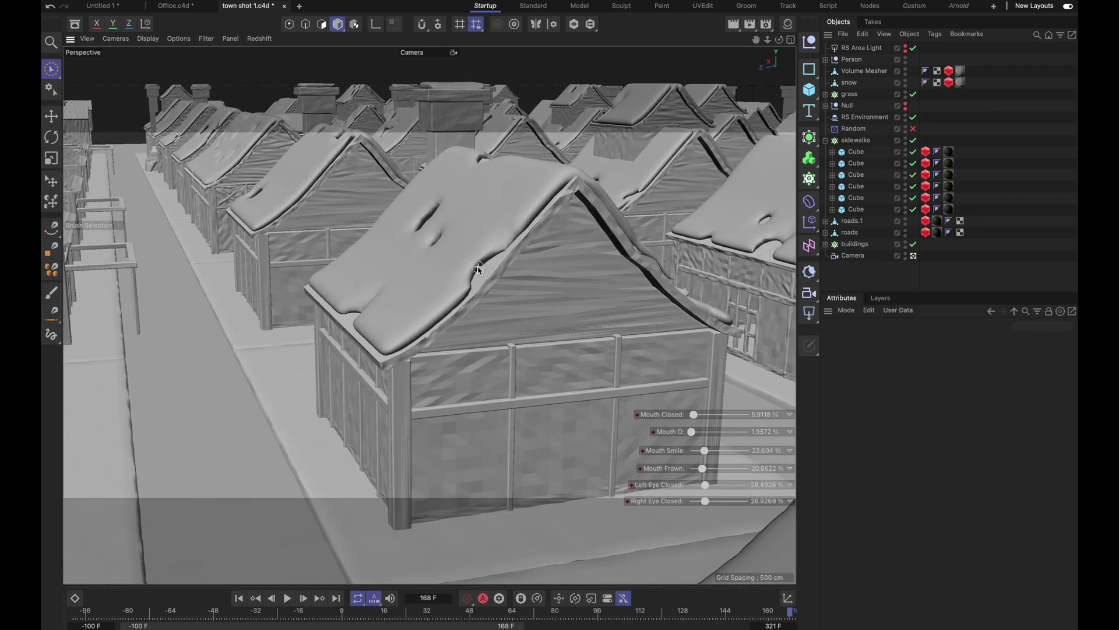
{"action": "left_click_drag", "start_coordinate": [478, 268], "coordinate": [337, 407], "text": "alt"}
Step: Isolate the snow object on the town's roofs for inspection and restore the full scene
{"action": "left_click", "coordinate": [408, 245]}
{"action": "scroll", "coordinate": [492, 264], "scroll_direction": "down", "scroll_amount": 3}
{"action": "left_click_drag", "start_coordinate": [492, 265], "coordinate": [438, 334], "text": "alt"}
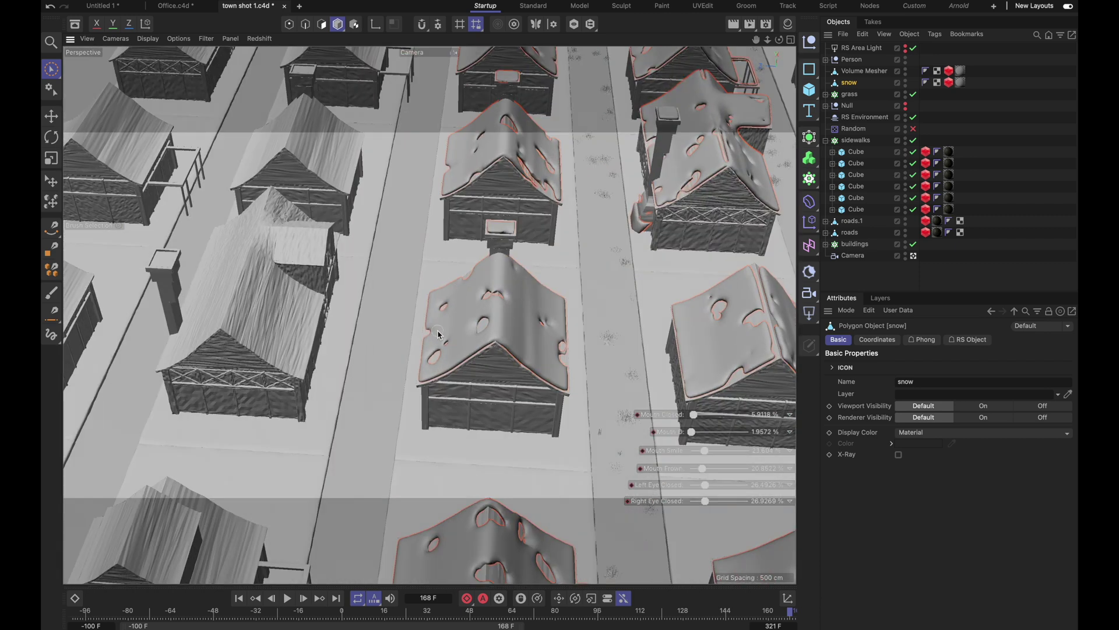
{"action": "middle_click_drag", "start_coordinate": [438, 331], "coordinate": [172, 338], "text": "alt"}
{"action": "scroll", "coordinate": [484, 355], "scroll_direction": "up", "scroll_amount": 10}
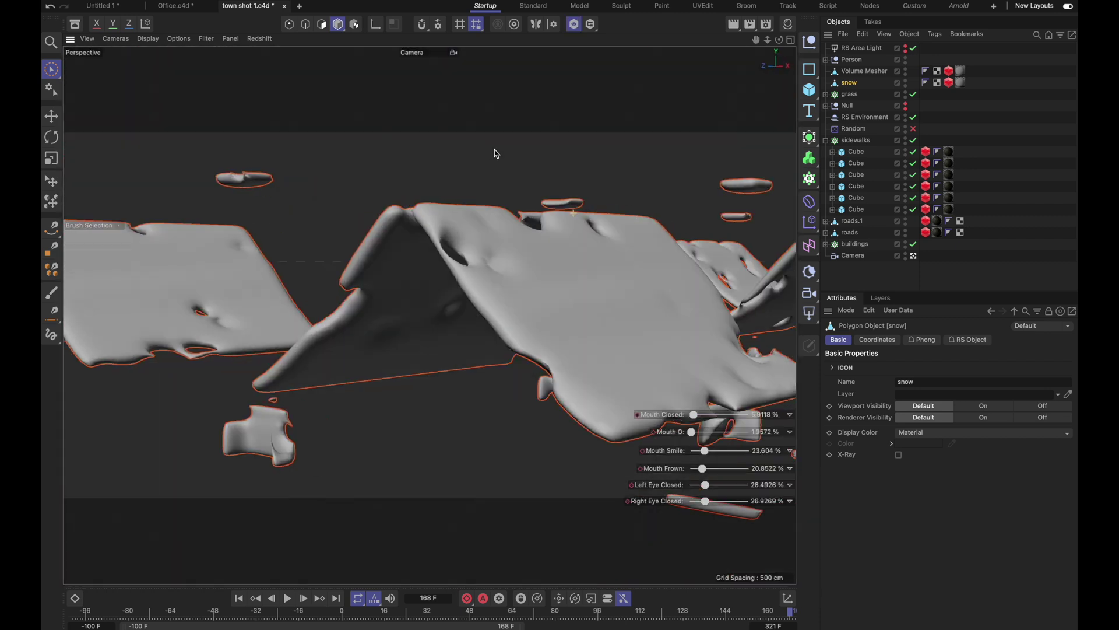
{"action": "left_click_drag", "start_coordinate": [495, 153], "coordinate": [558, 238], "text": "alt"}
{"action": "key", "text": "alt+q"}
Step: Select the Volume Mesher ground snow and examine it along the town street
{"action": "scroll", "coordinate": [532, 253], "scroll_direction": "down", "scroll_amount": 8}
{"action": "middle_click_drag", "start_coordinate": [685, 577], "coordinate": [472, 395], "text": "alt"}
{"action": "scroll", "coordinate": [535, 375], "scroll_direction": "up", "scroll_amount": 10}
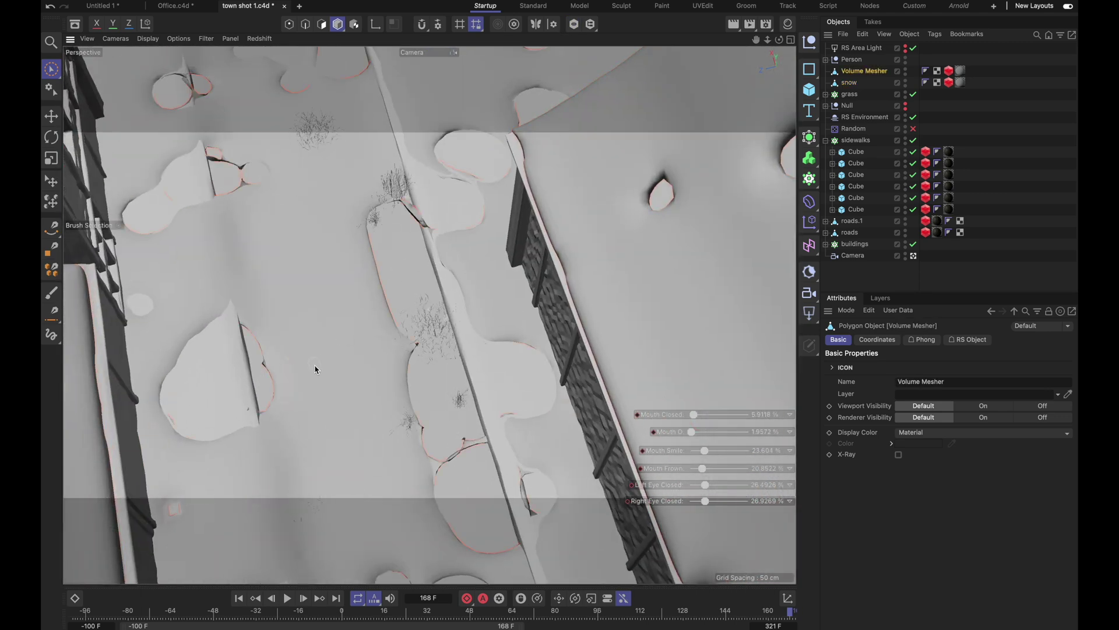
{"action": "left_click_drag", "start_coordinate": [315, 369], "coordinate": [287, 330], "text": "alt"}
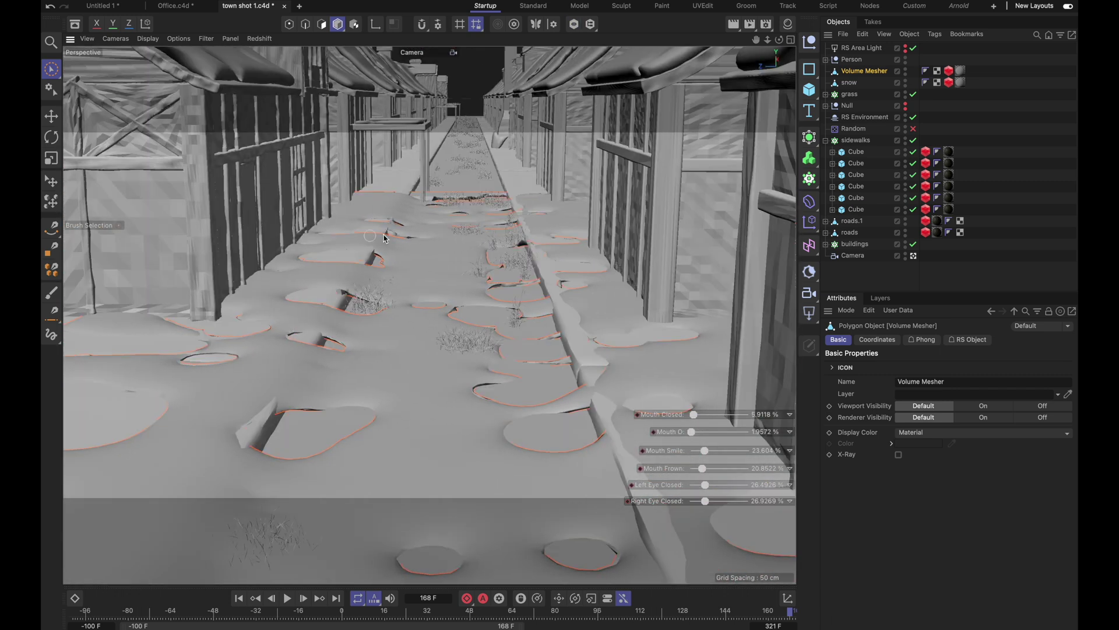
{"action": "left_click_drag", "start_coordinate": [383, 238], "coordinate": [408, 216], "text": "alt"}
{"action": "right_click_drag", "start_coordinate": [455, 176], "coordinate": [428, 283], "text": "alt"}
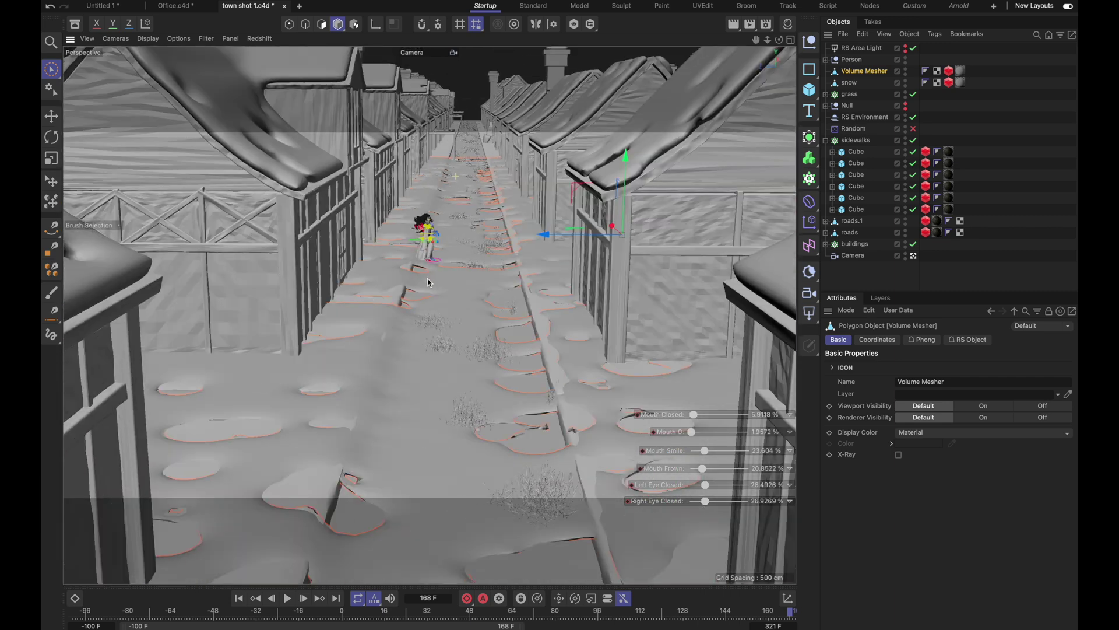
{"action": "left_click_drag", "start_coordinate": [428, 283], "coordinate": [425, 480], "text": "alt"}
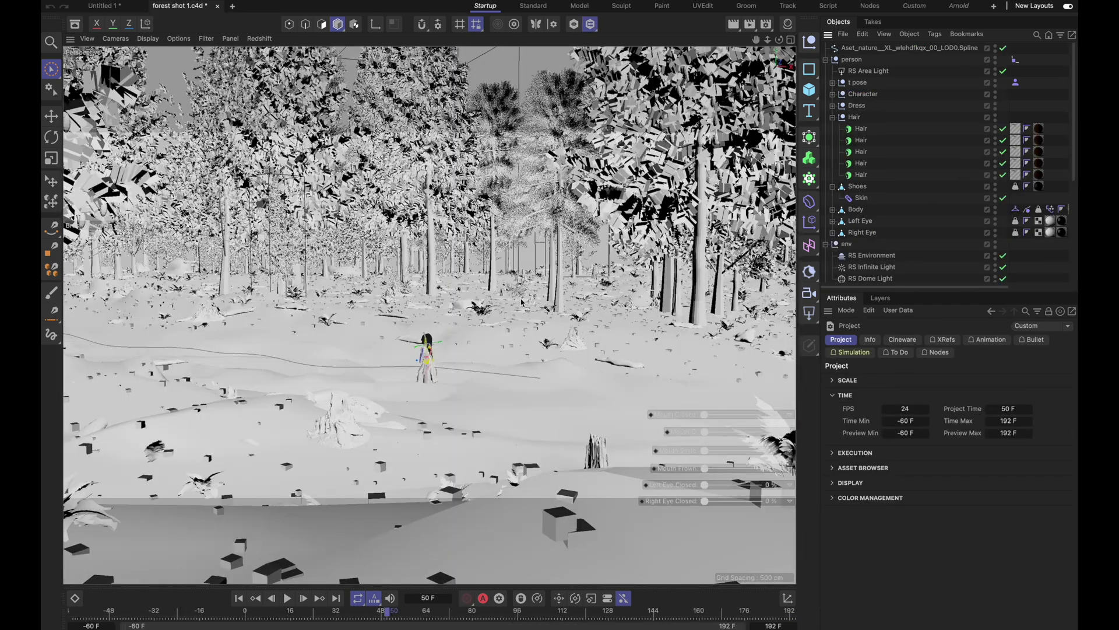
Step: Examine the forest shot's terrain, trees and path around the character from ground level and from above
{"action": "middle_click_drag", "start_coordinate": [520, 302], "coordinate": [468, 404], "text": "alt"}
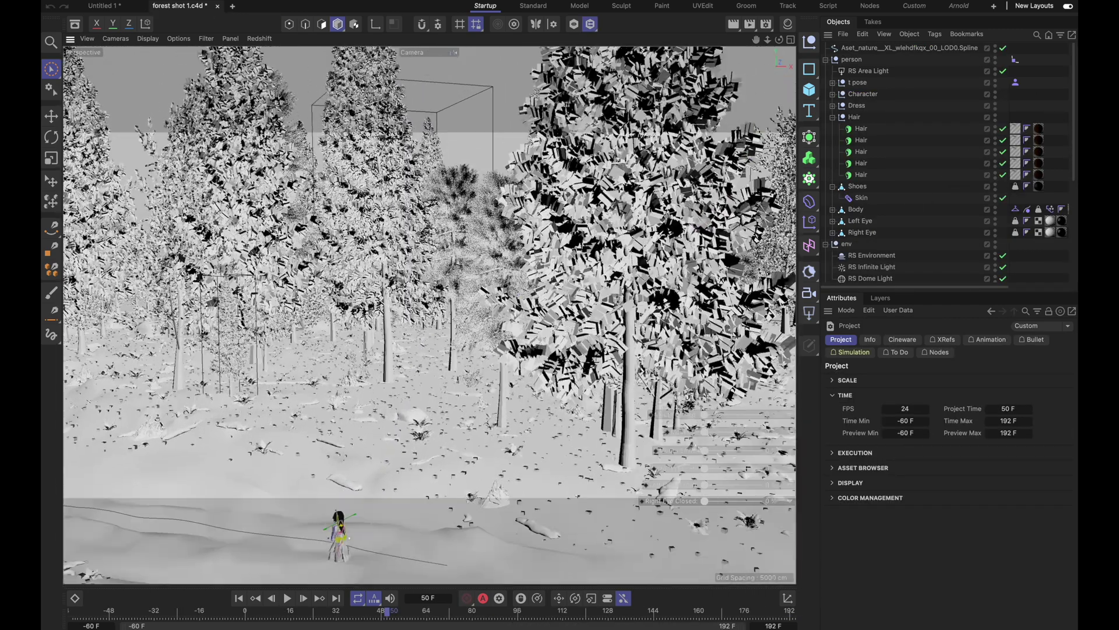
{"action": "scroll", "coordinate": [635, 422], "scroll_direction": "up", "scroll_amount": 8}
{"action": "left_click_drag", "start_coordinate": [595, 322], "coordinate": [325, 457], "text": "alt"}
{"action": "scroll", "coordinate": [325, 457], "scroll_direction": "down", "scroll_amount": 10}
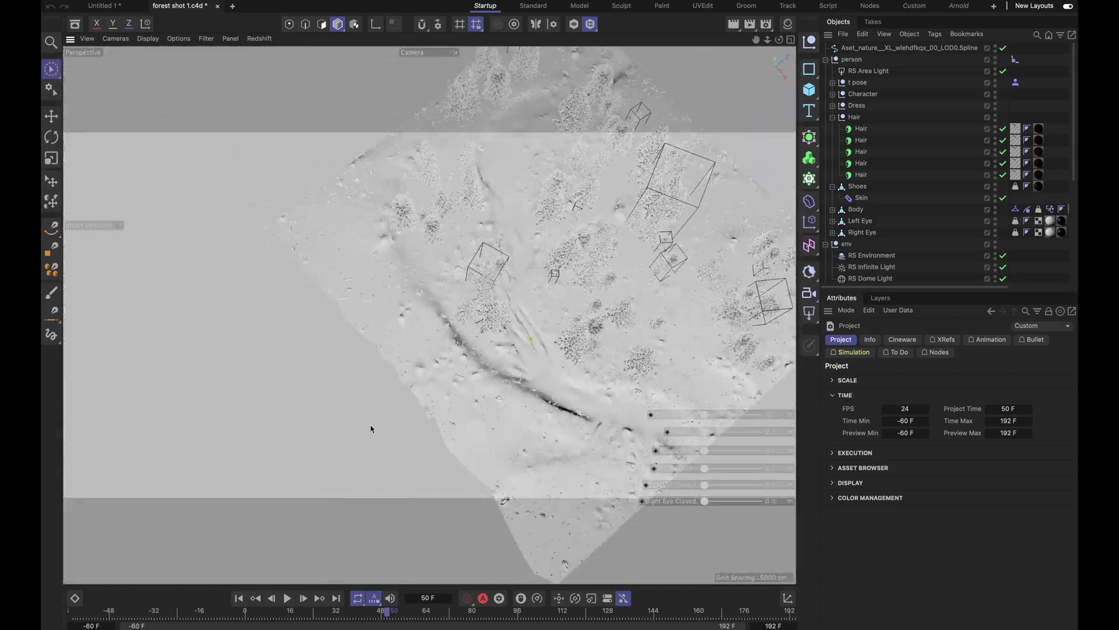
{"action": "left_click_drag", "start_coordinate": [465, 338], "coordinate": [387, 334], "text": "alt"}
{"action": "scroll", "coordinate": [387, 333], "scroll_direction": "up", "scroll_amount": 7}
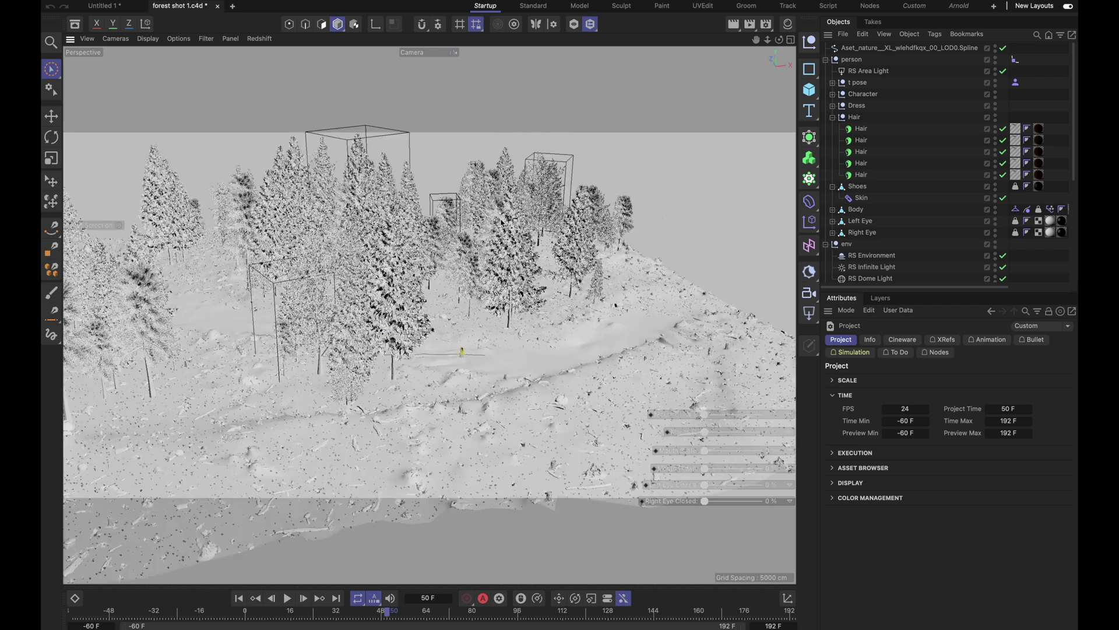
{"action": "left_click_drag", "start_coordinate": [485, 324], "coordinate": [339, 310], "text": "alt"}
{"action": "scroll", "coordinate": [415, 322], "scroll_direction": "up", "scroll_amount": 8}
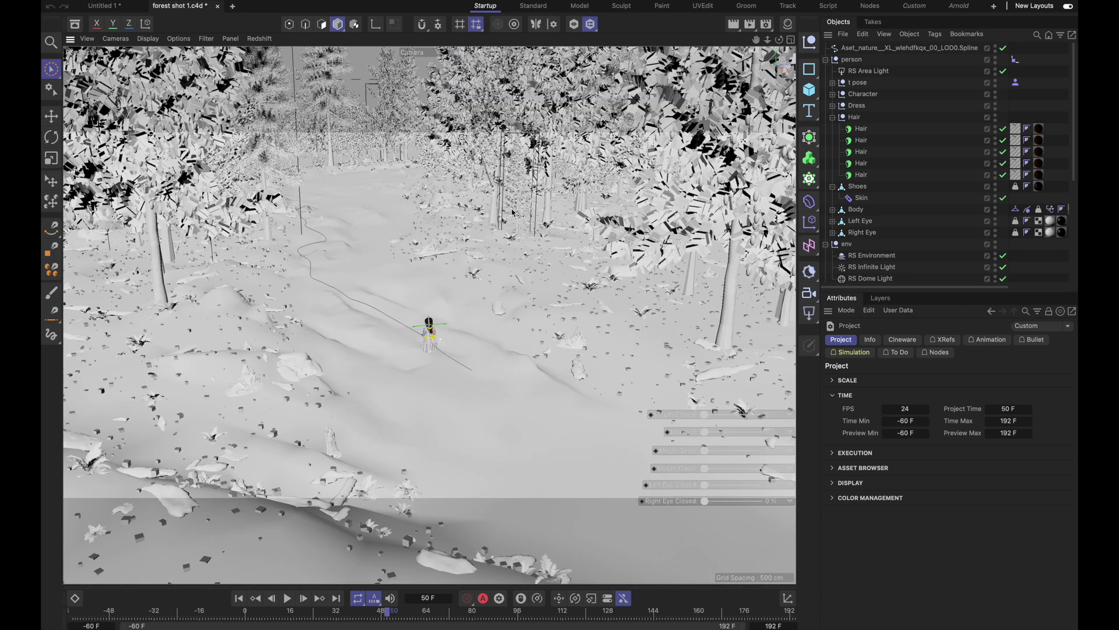
Step: Select the forest's RS Matrix scatter object and expand it to inspect its settings and source meshes
{"action": "left_click", "coordinate": [512, 213]}
{"action": "scroll", "coordinate": [400, 331], "scroll_direction": "up", "scroll_amount": 8}
{"action": "left_click_drag", "start_coordinate": [496, 251], "coordinate": [366, 303], "text": "alt"}
{"action": "left_click_drag", "start_coordinate": [288, 291], "coordinate": [482, 283], "text": "alt"}
{"action": "left_click", "coordinate": [330, 478]}
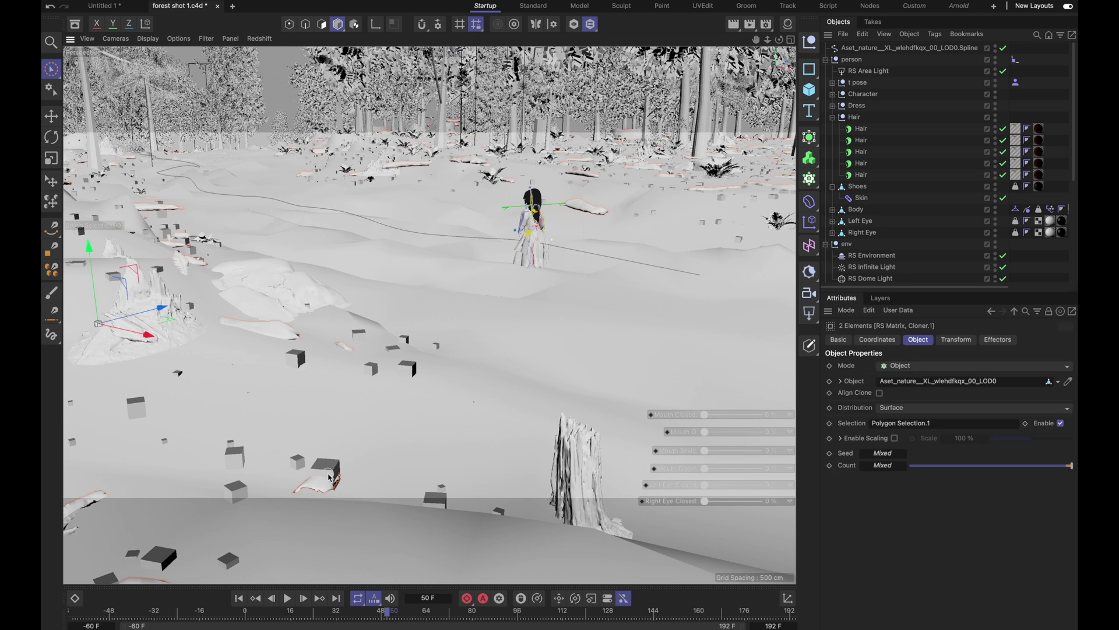
{"action": "left_click", "coordinate": [328, 469]}
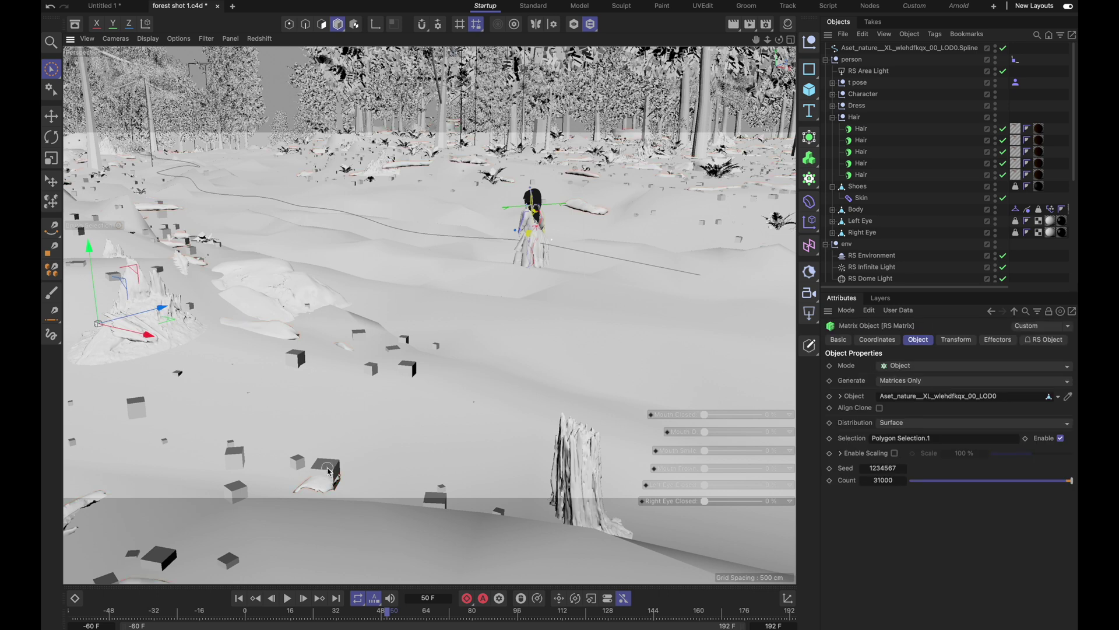
{"action": "scroll", "coordinate": [985, 148], "scroll_direction": "down", "scroll_amount": 5}
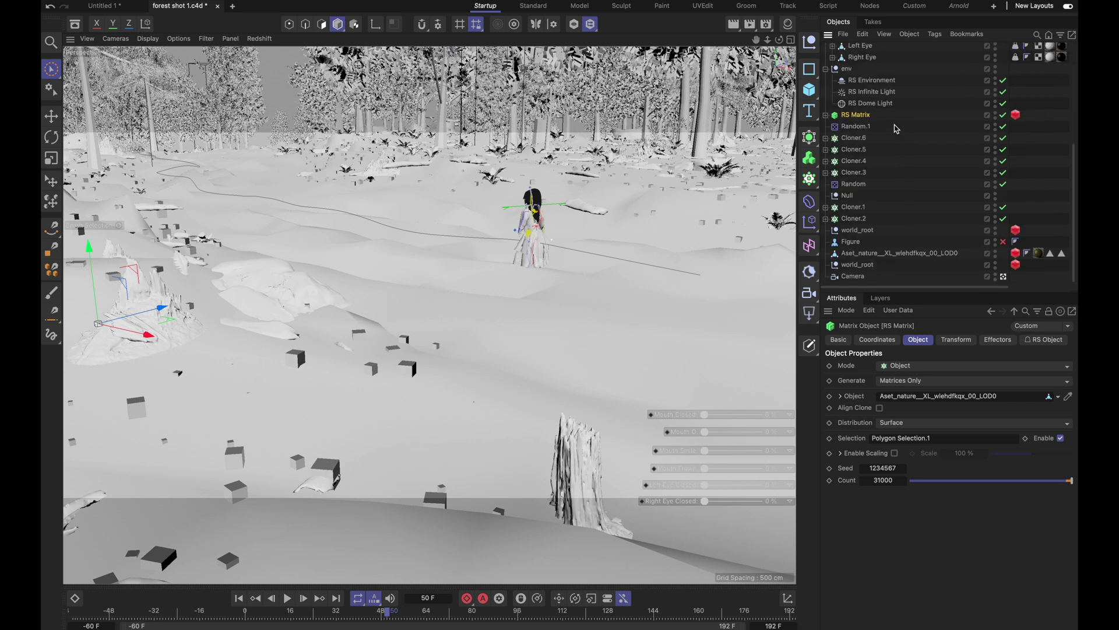
{"action": "left_click", "coordinate": [826, 115]}
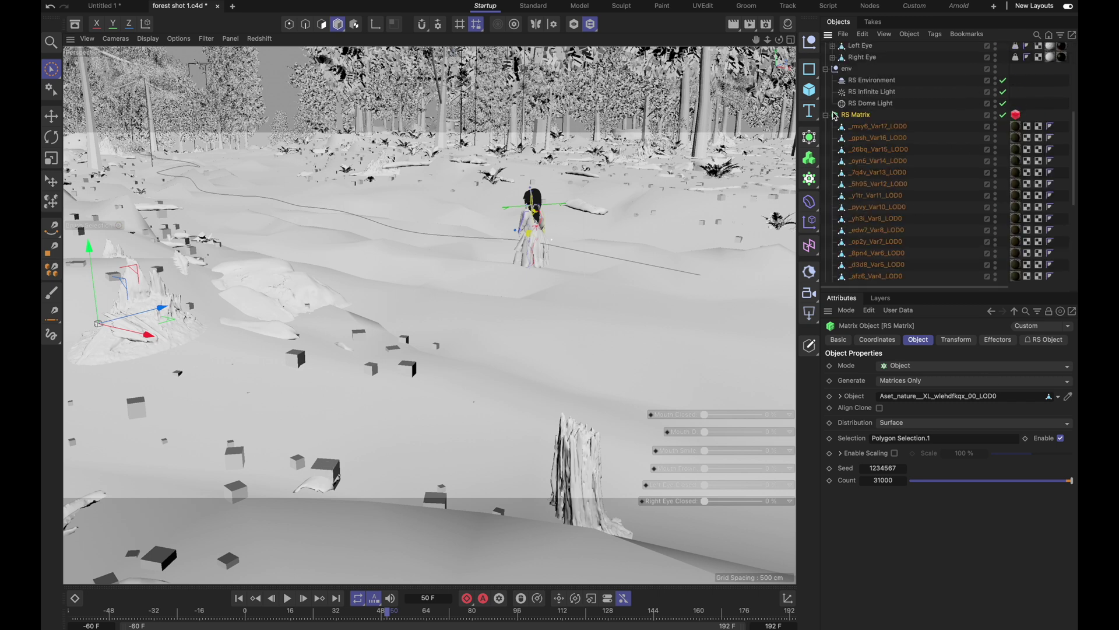
{"action": "key", "text": "alt+s"}
Step: Examine the cave shot's rock terrain from outside and approach the cave entrance
{"action": "left_click_drag", "start_coordinate": [594, 295], "coordinate": [530, 298], "text": "alt"}
{"action": "right_click_drag", "start_coordinate": [281, 322], "coordinate": [396, 185], "text": "alt"}
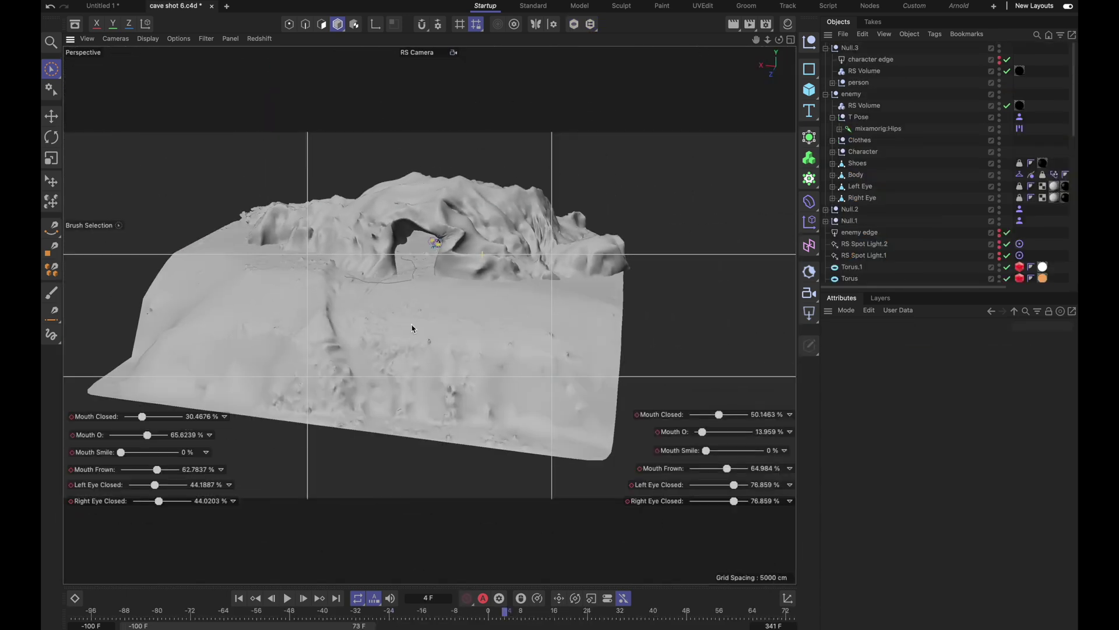
{"action": "left_click_drag", "start_coordinate": [246, 357], "coordinate": [476, 315], "text": "alt"}
{"action": "right_click_drag", "start_coordinate": [384, 232], "coordinate": [443, 198], "text": "alt"}
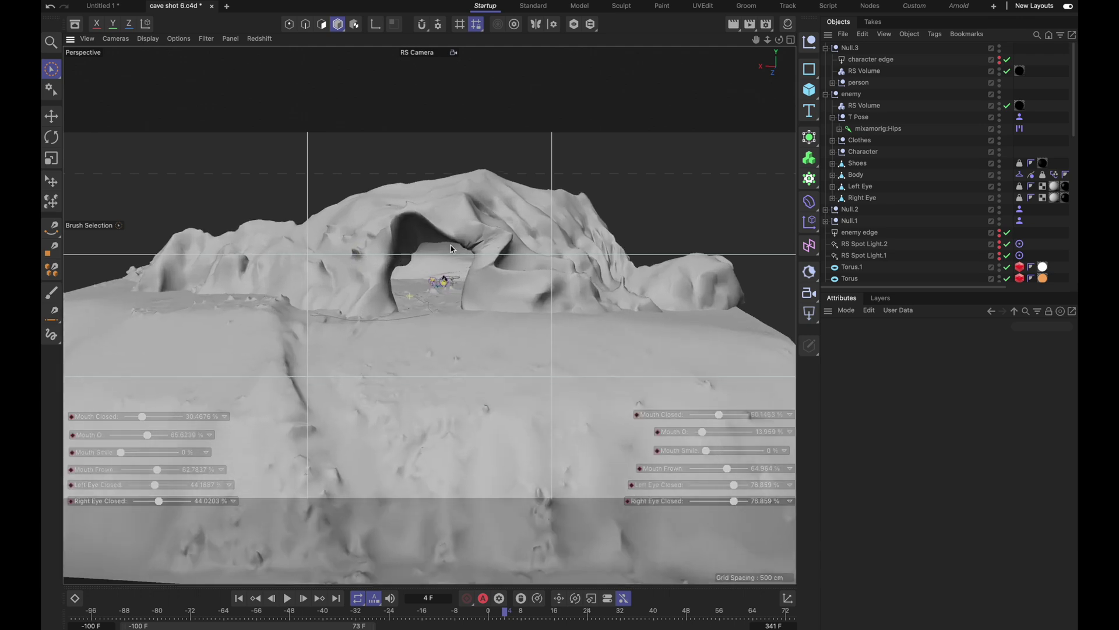
{"action": "right_click_drag", "start_coordinate": [418, 293], "coordinate": [497, 209], "text": "alt"}
Step: Select the cave's rock mesh and examine the cave opening and the mountains beyond it
{"action": "left_click", "coordinate": [462, 235]}
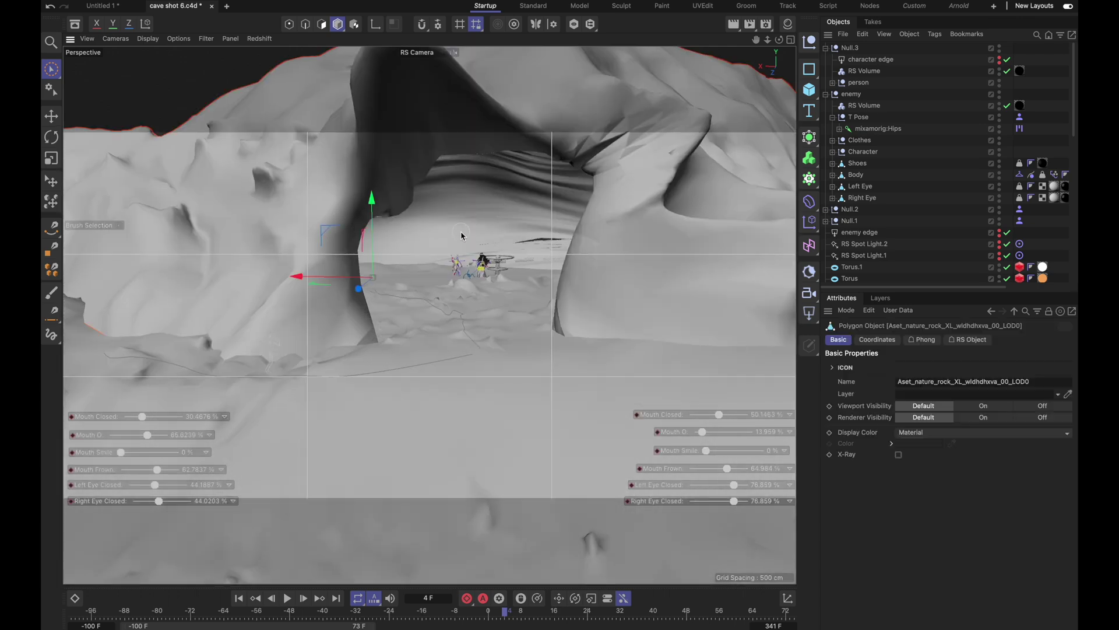
{"action": "mouse_move", "coordinate": [462, 235]}
{"action": "left_mouse_down", "text": "alt"}
{"action": "mouse_move", "coordinate": [421, 254]}
{"action": "mouse_move", "coordinate": [437, 232]}
{"action": "mouse_move", "coordinate": [601, 204]}
{"action": "mouse_move", "coordinate": [467, 216]}
{"action": "left_mouse_up", "text": "alt"}
{"action": "left_click", "coordinate": [648, 92]}
{"action": "key", "text": "n"}
{"action": "key", "text": "b"}
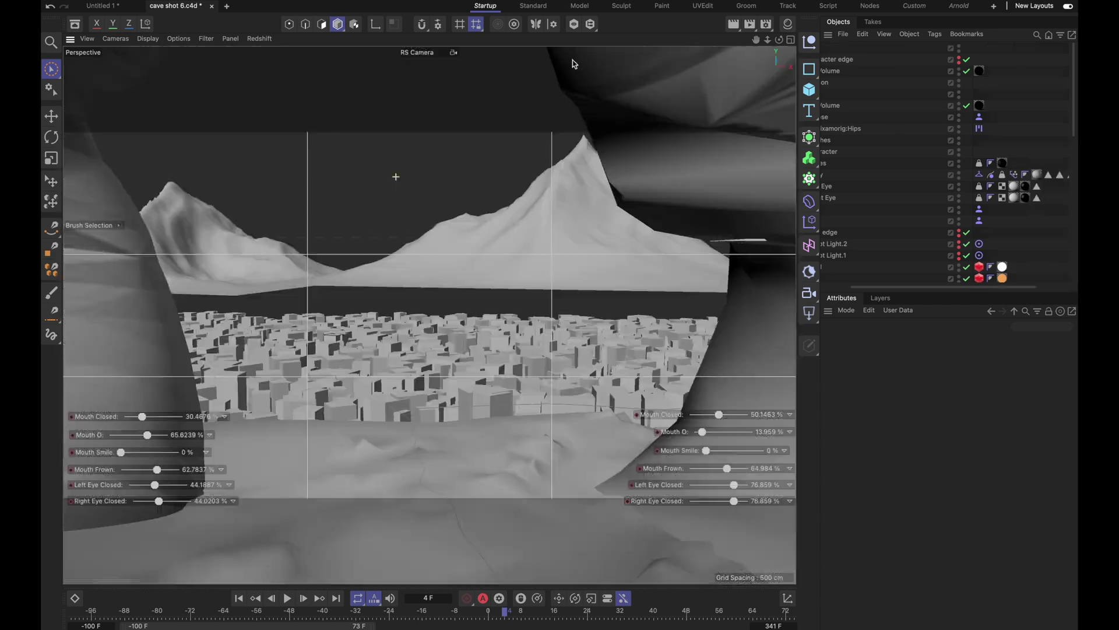
Step: Examine the two characters, the carved pedestal and the torus rings inside the cave
{"action": "right_click_drag", "start_coordinate": [572, 63], "coordinate": [642, 50], "text": "alt"}
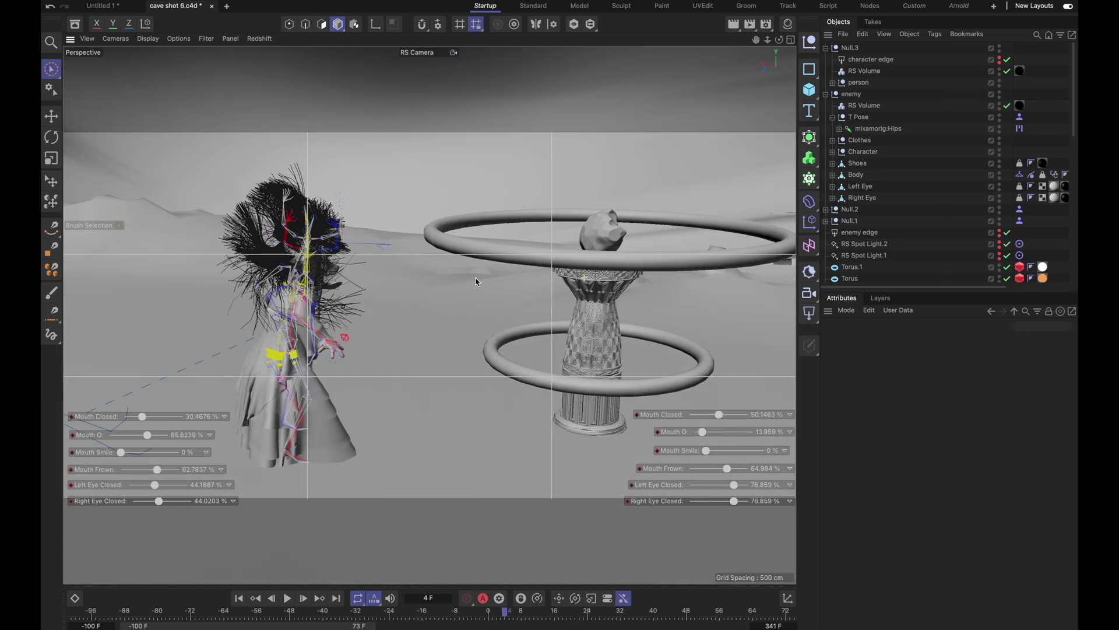
{"action": "left_click_drag", "start_coordinate": [476, 280], "coordinate": [313, 290], "text": "alt"}
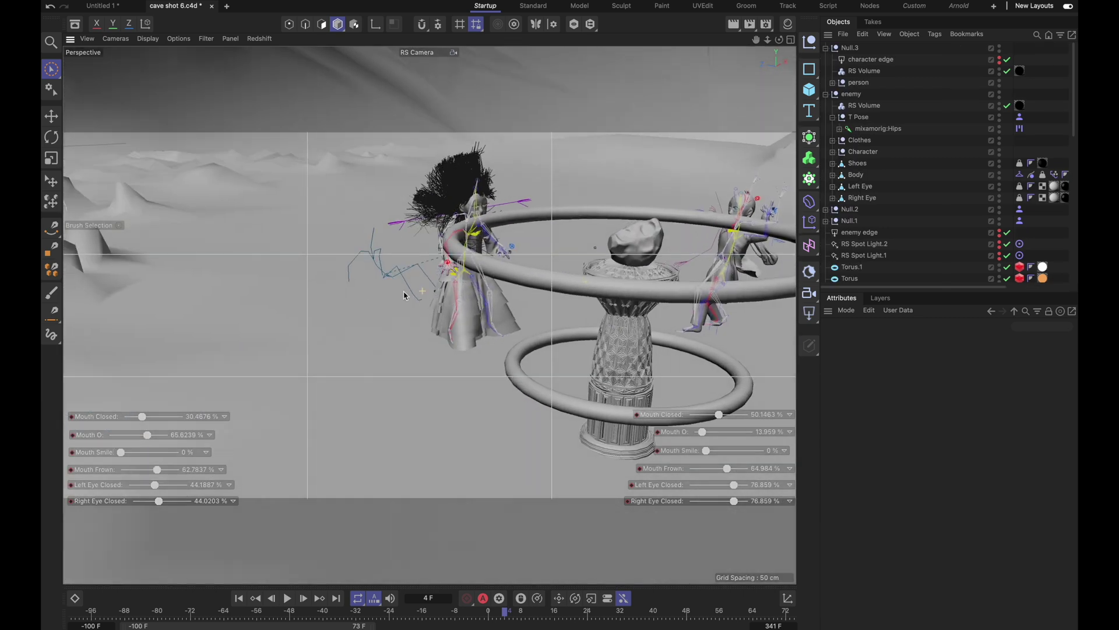
{"action": "right_click_drag", "start_coordinate": [404, 296], "coordinate": [318, 368], "text": "alt"}
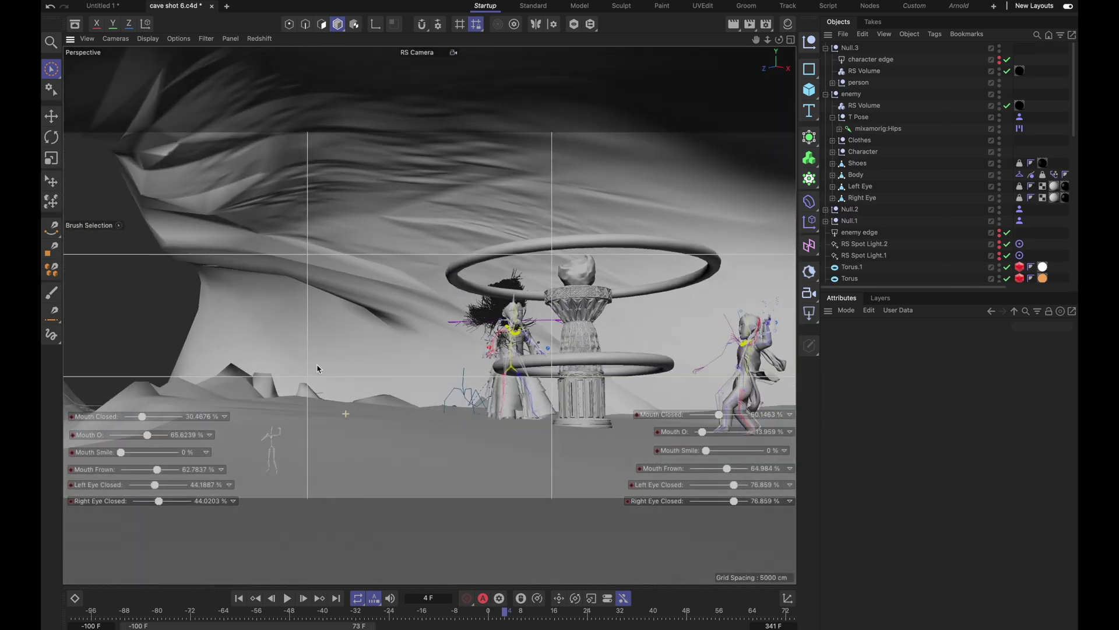
Step: Show the mesh lines on the cave scene's shaded models and return to plain Gouraud shading
{"action": "key", "text": "n"}
{"action": "key", "text": "b"}
{"action": "key", "text": "n"}
{"action": "key", "text": "a"}
Step: Examine the carved pedestal and the rock resting on it up close, together with the torus rings around it
{"action": "middle_click_drag", "start_coordinate": [317, 368], "coordinate": [211, 401], "text": "alt"}
{"action": "key", "text": "ctrl+shift+z"}
{"action": "key", "text": "ctrl+shift+z"}
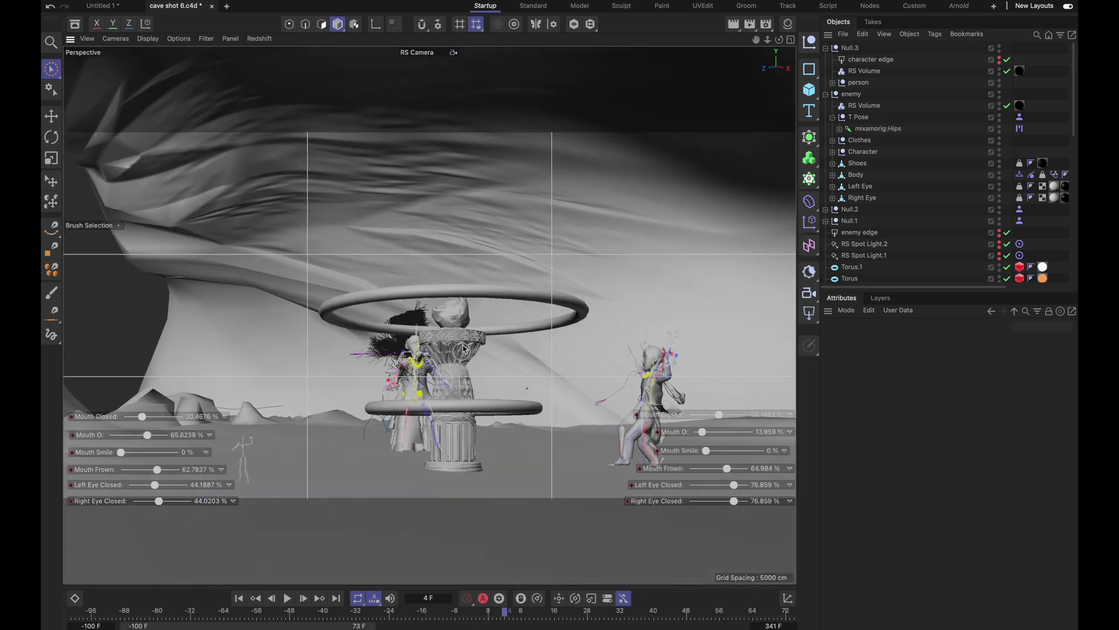
{"action": "key", "text": "ctrl+shift+z"}
{"action": "key", "text": "ctrl+shift+z"}
{"action": "key", "text": "ctrl+shift+z"}
{"action": "key", "text": "ctrl+shift+z"}
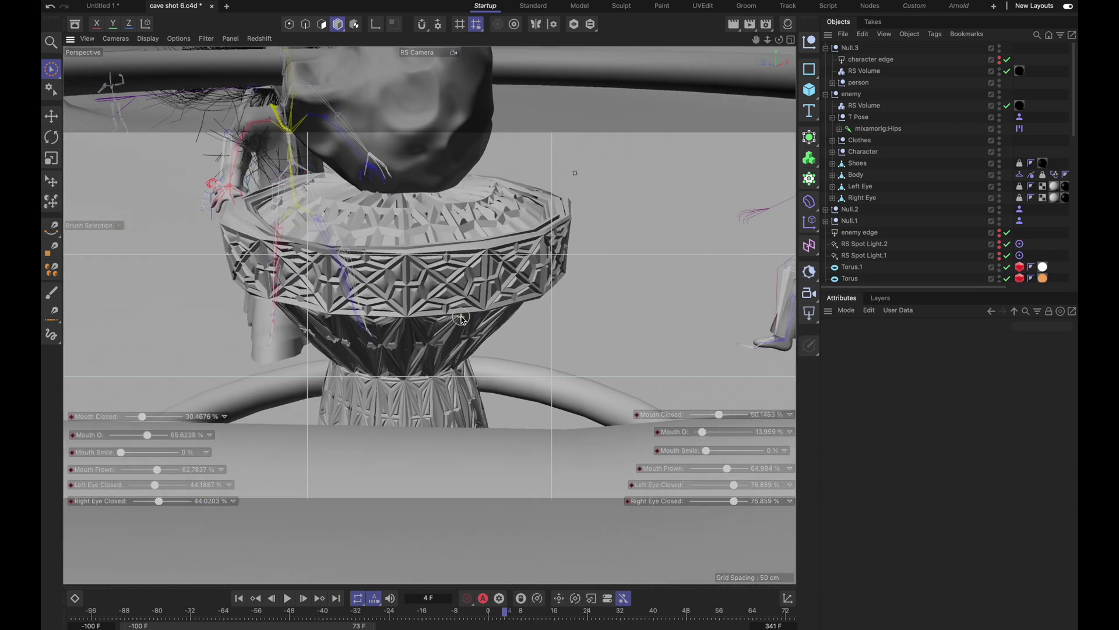
{"action": "key", "text": "ctrl+shift+z"}
{"action": "middle_click_drag", "start_coordinate": [435, 251], "coordinate": [490, 410], "text": "alt"}
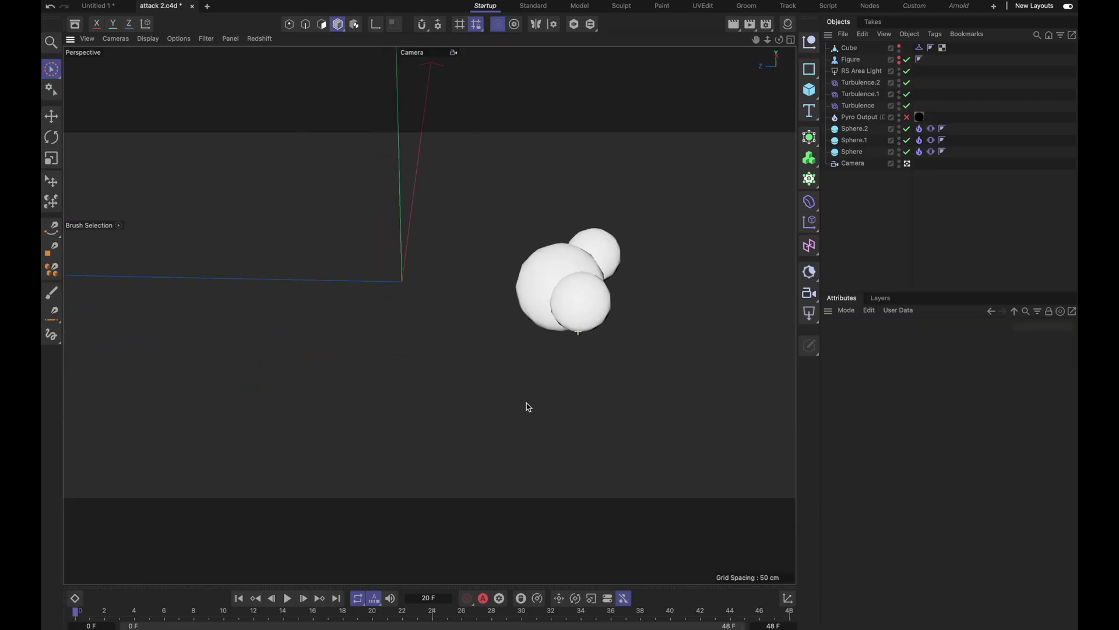
Step: Examine the sphere cluster in the attack scene, inspect the Vibrate tag on Sphere, and clear the selection
{"action": "left_click_drag", "start_coordinate": [526, 406], "coordinate": [542, 355], "text": "alt"}
{"action": "left_click", "coordinate": [539, 315]}
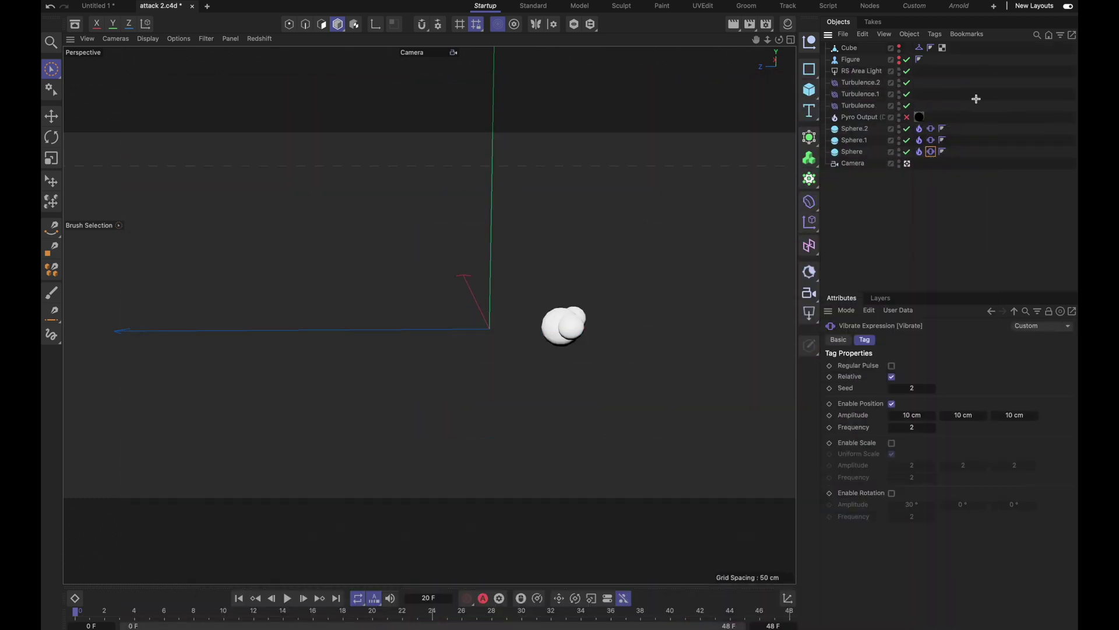
{"action": "left_click", "coordinate": [971, 102]}
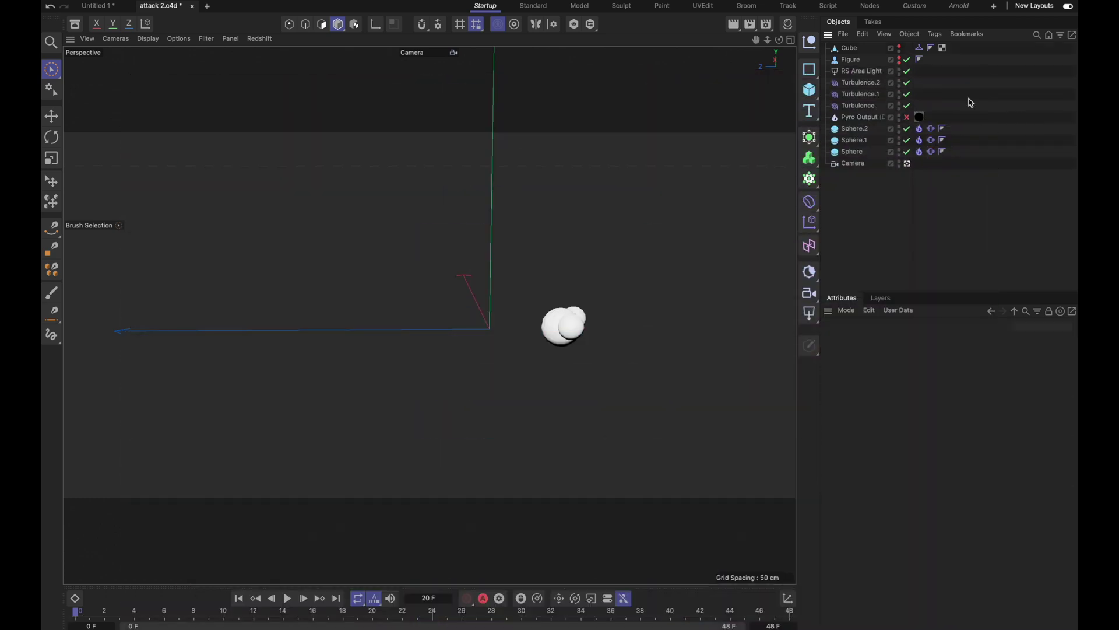
Step: Inspect the Pyro Output object and review the project's Pyro simulation settings, including extra forces, combustion, dissipation and draw options
{"action": "left_click", "coordinate": [860, 118]}
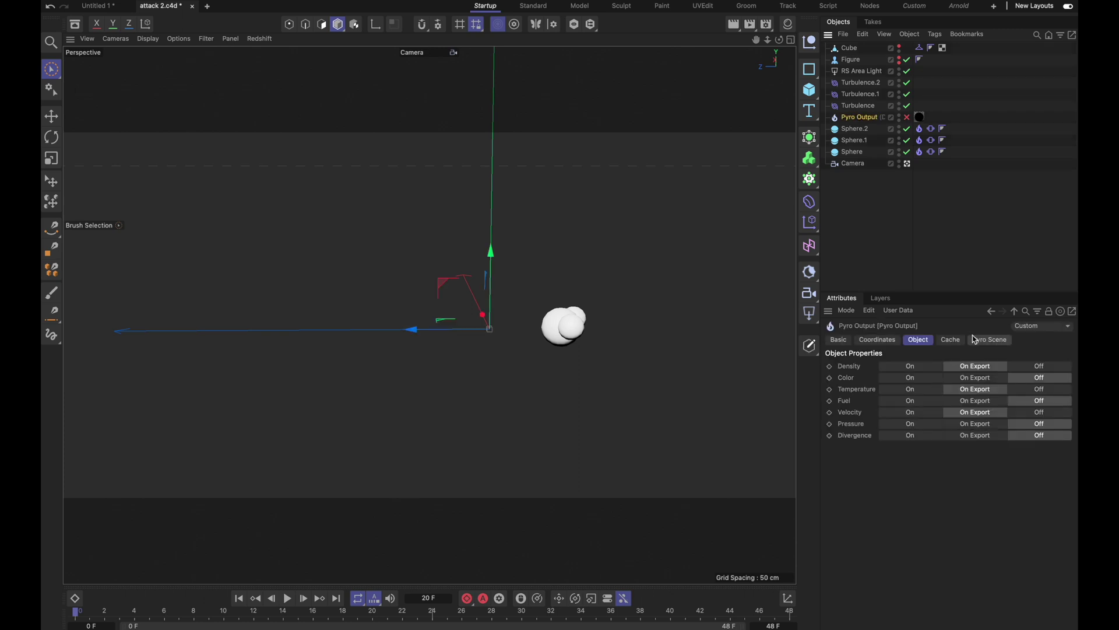
{"action": "key", "text": "ctrl+d"}
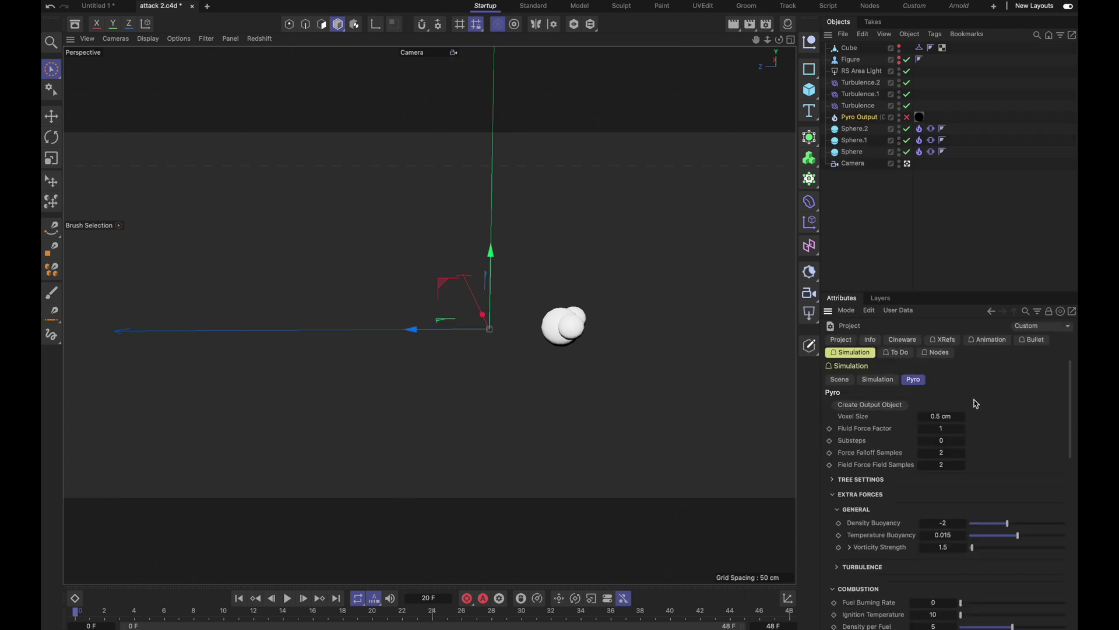
{"action": "scroll", "coordinate": [977, 403], "scroll_direction": "down", "scroll_amount": 3}
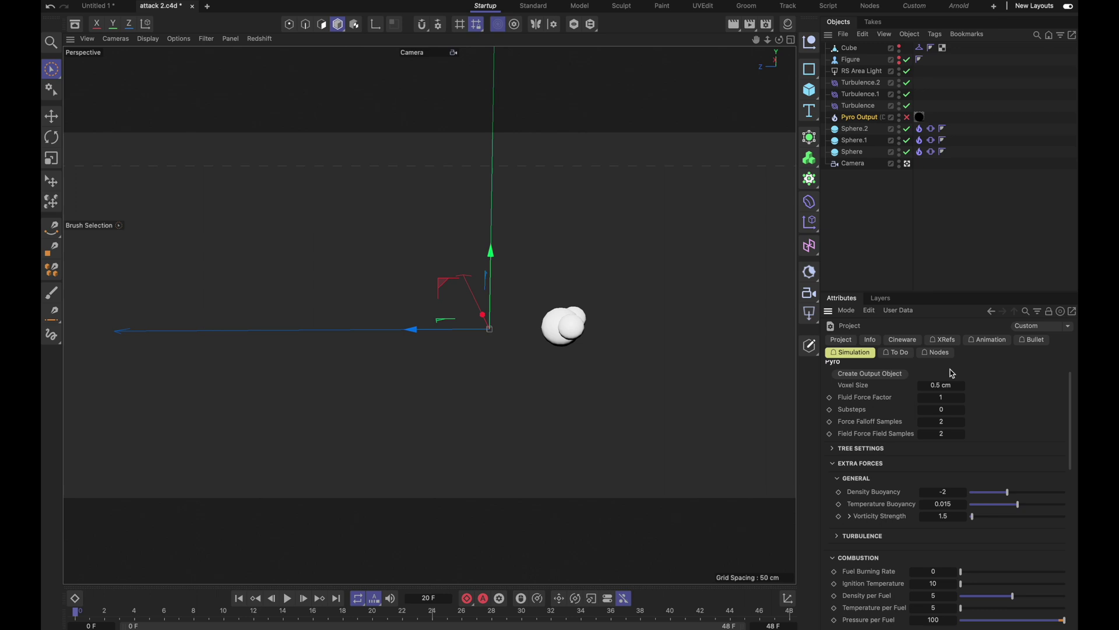
{"action": "scroll", "coordinate": [987, 415], "scroll_direction": "down", "scroll_amount": 5}
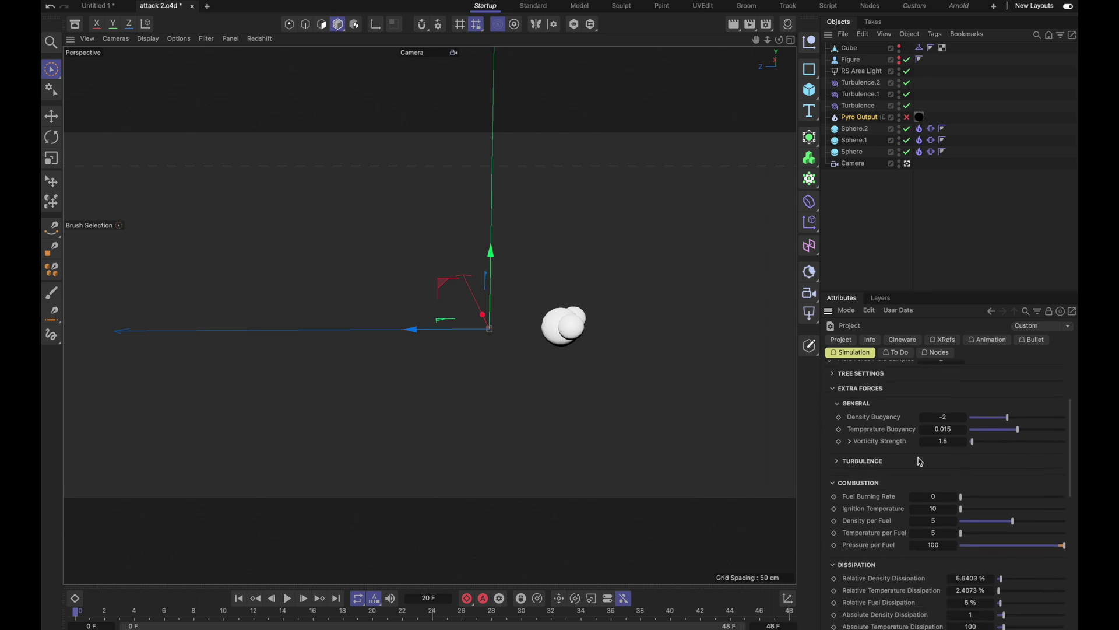
{"action": "scroll", "coordinate": [914, 506], "scroll_direction": "down", "scroll_amount": 10}
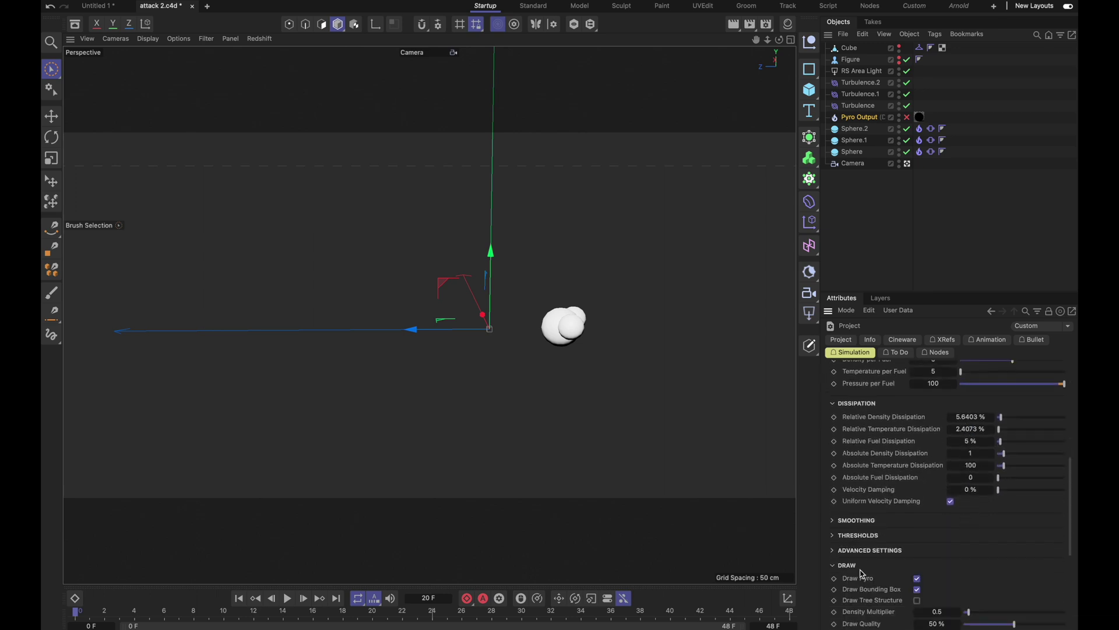
{"action": "scroll", "coordinate": [863, 574], "scroll_direction": "down", "scroll_amount": 12}
{"action": "scroll", "coordinate": [875, 430], "scroll_direction": "up", "scroll_amount": 5}
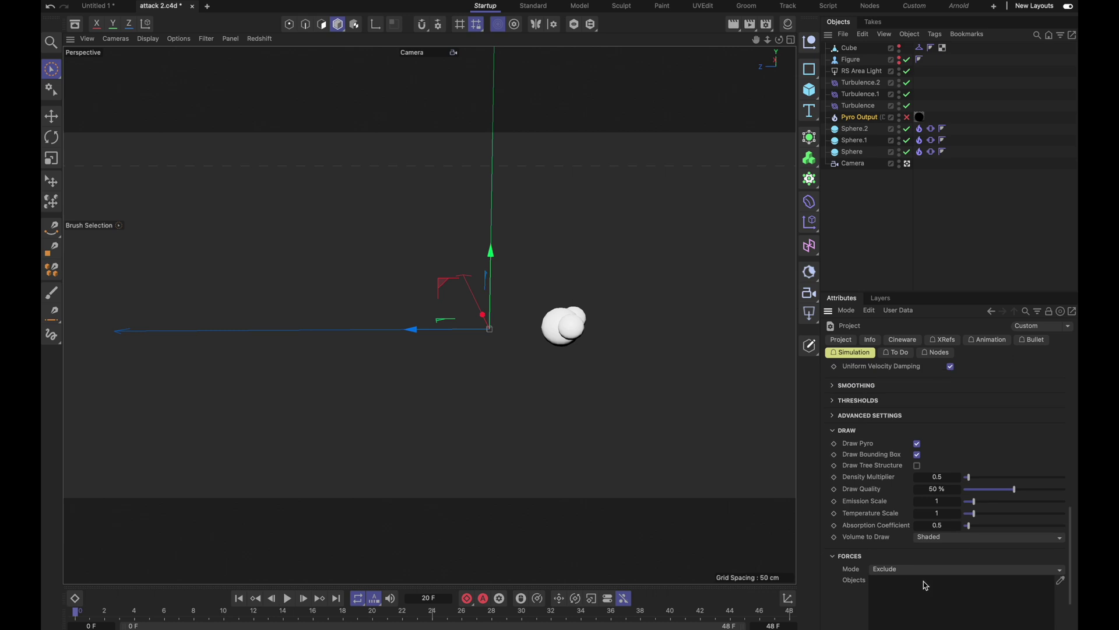
{"action": "scroll", "coordinate": [957, 542], "scroll_direction": "up", "scroll_amount": 18}
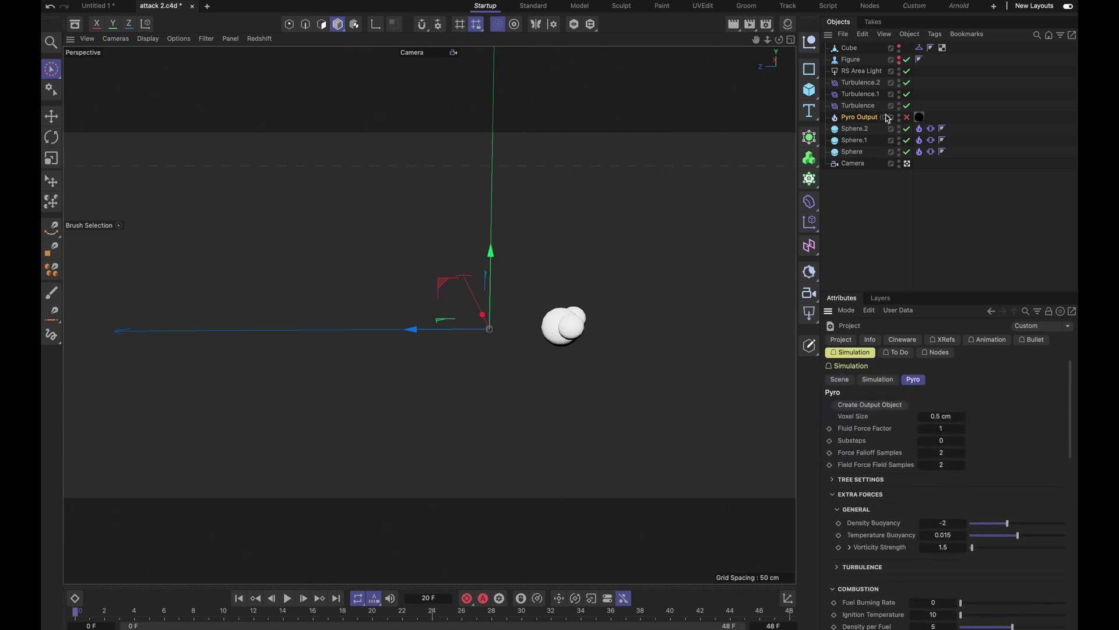
Step: Select the first Turbulence force object to inspect its strength, scale, frequency and mode settings
{"action": "left_click", "coordinate": [859, 107]}
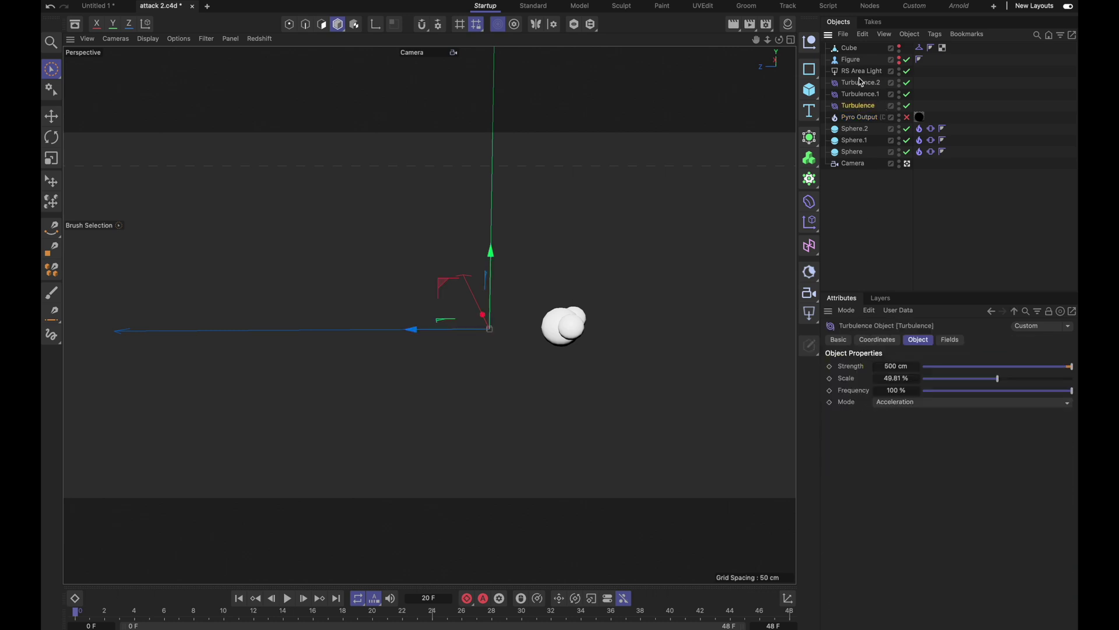